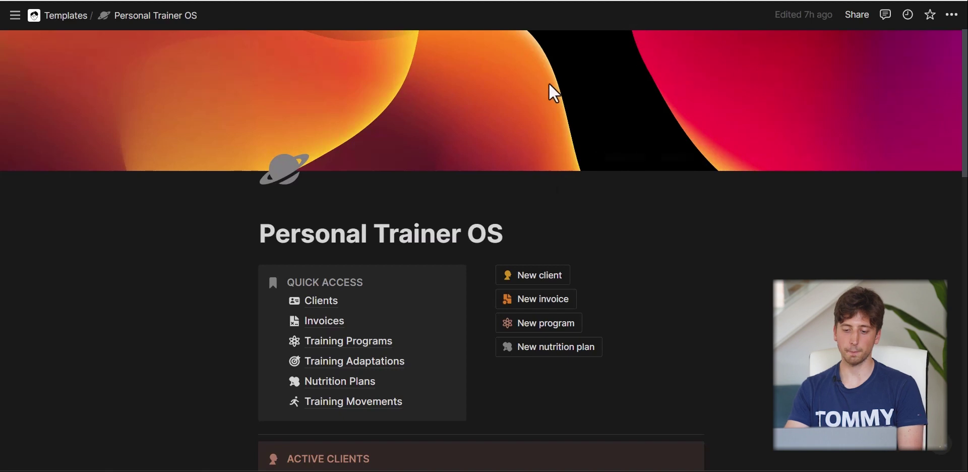
- Look through the dashboard's quick access links, creation buttons and active clients gallery
scroll(535, 163, "down", 3)
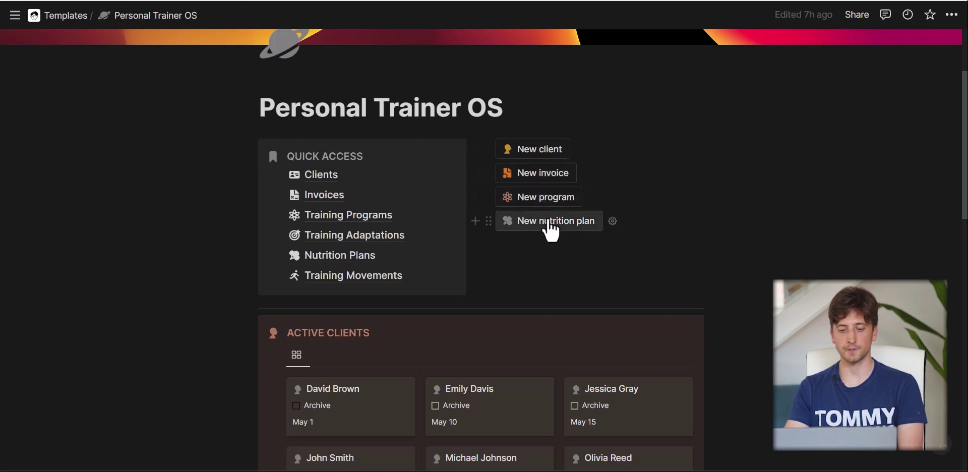
scroll(555, 222, "down", 4)
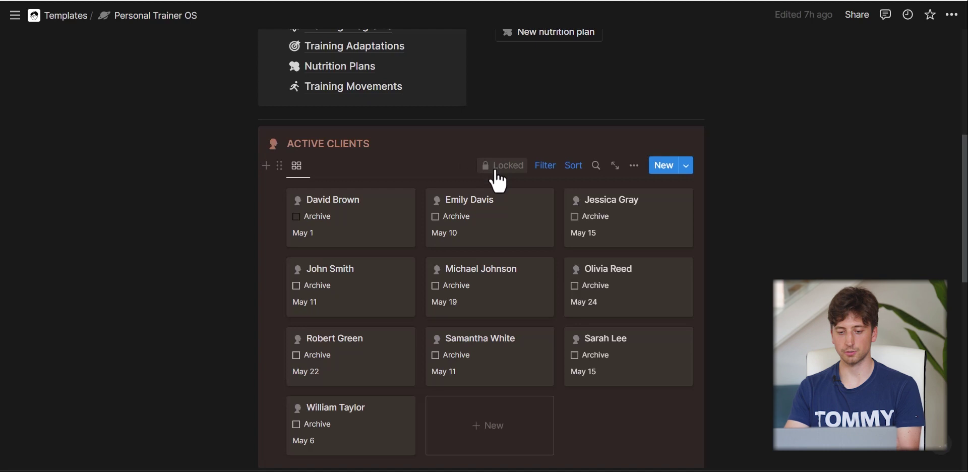
scroll(449, 164, "down", 1)
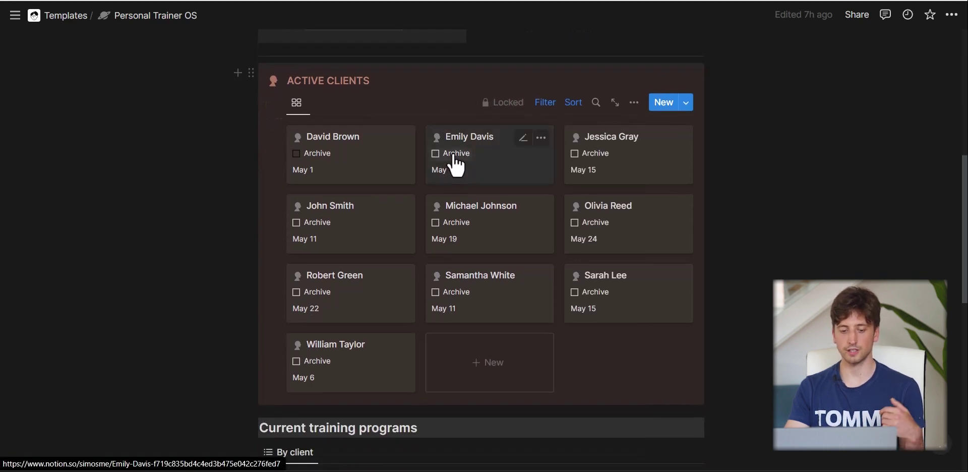
scroll(461, 151, "down", 5)
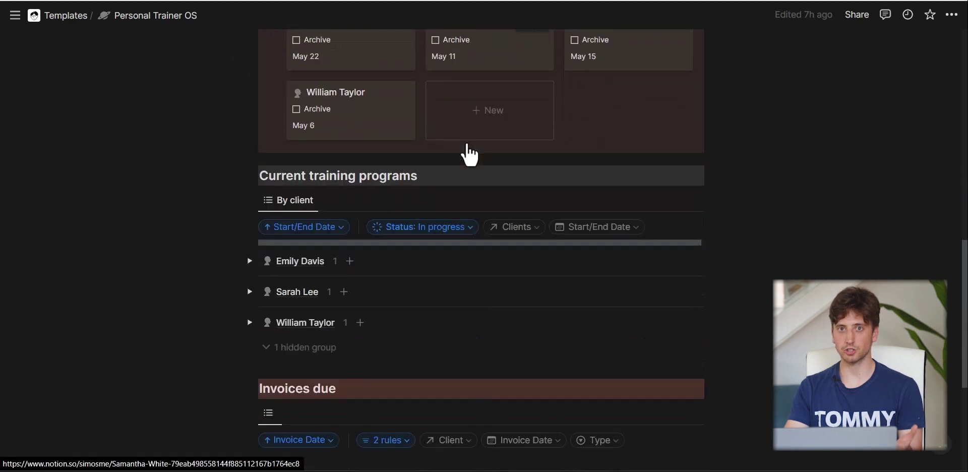
- Expand and collapse the first client's group under Current training programs, and examine the Invoices due section
scroll(466, 145, "down", 1)
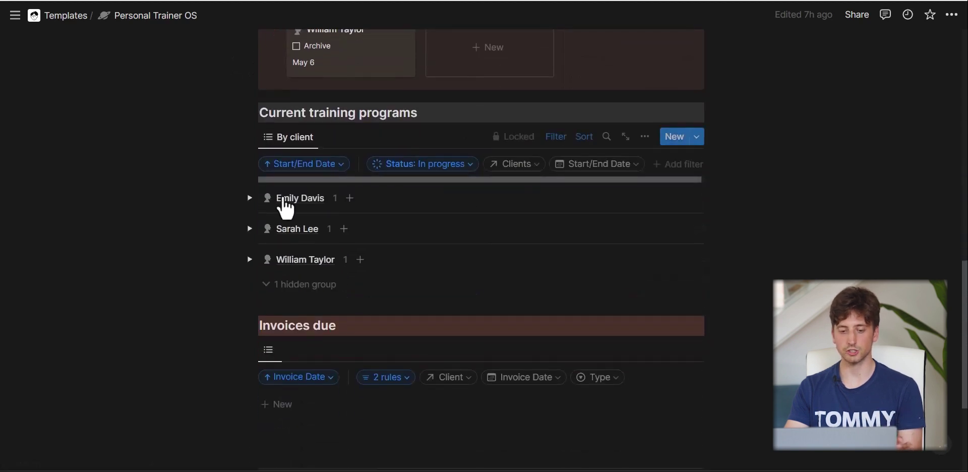
left_click(249, 198)
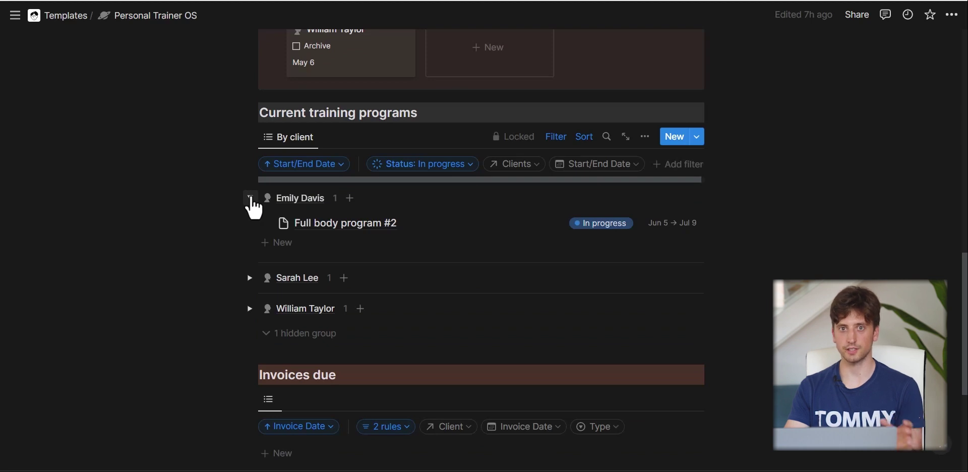
left_click(250, 198)
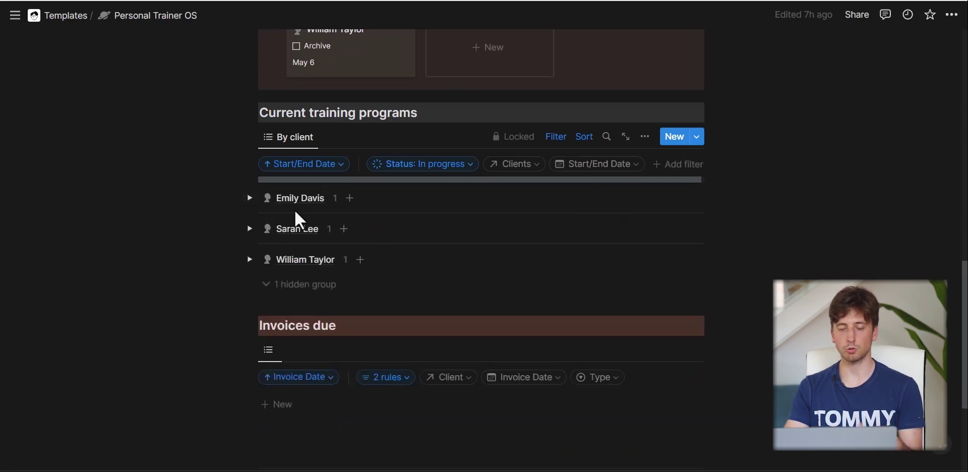
scroll(312, 217, "down", 3)
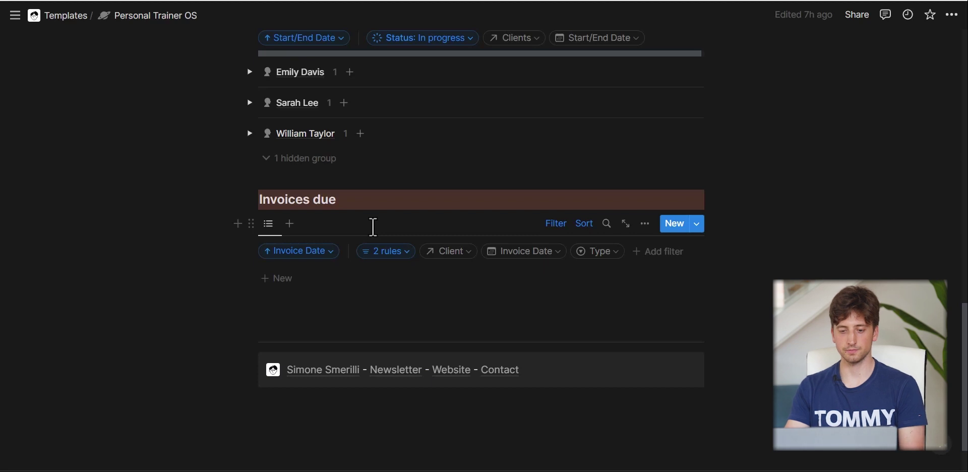
- Open the Clients database from Quick Access and check its Archived view and the templates for new entries
scroll(373, 227, "up", 20)
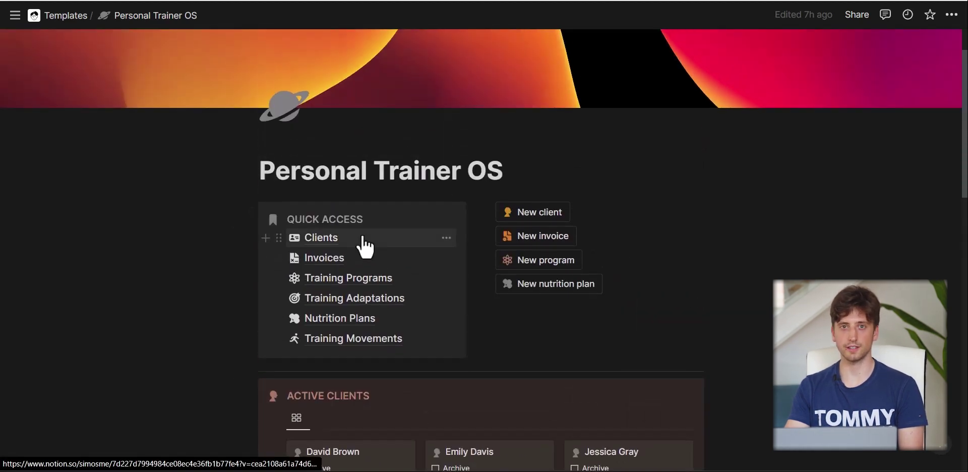
left_click(362, 238)
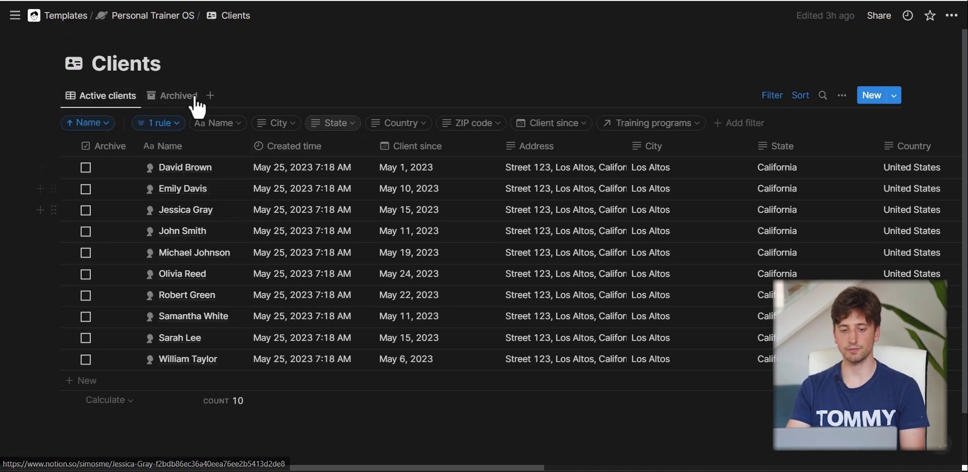
left_click(174, 95)
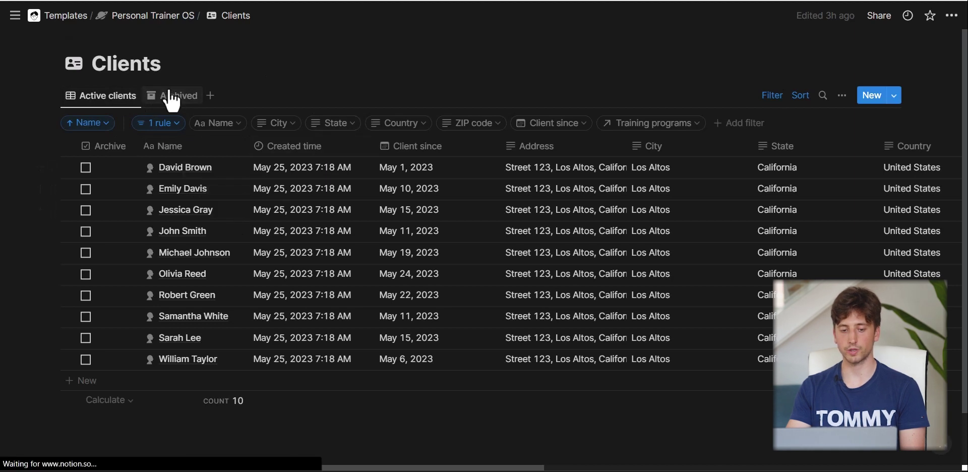
left_click(127, 96)
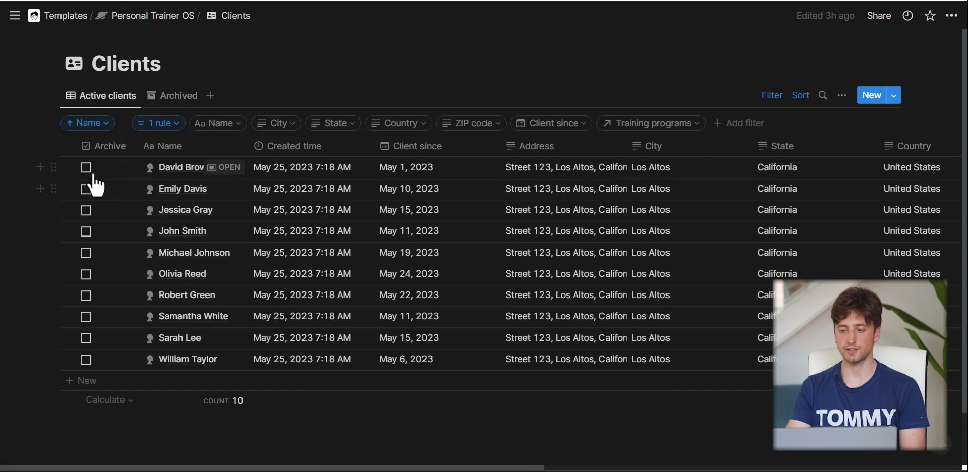
left_click(894, 95)
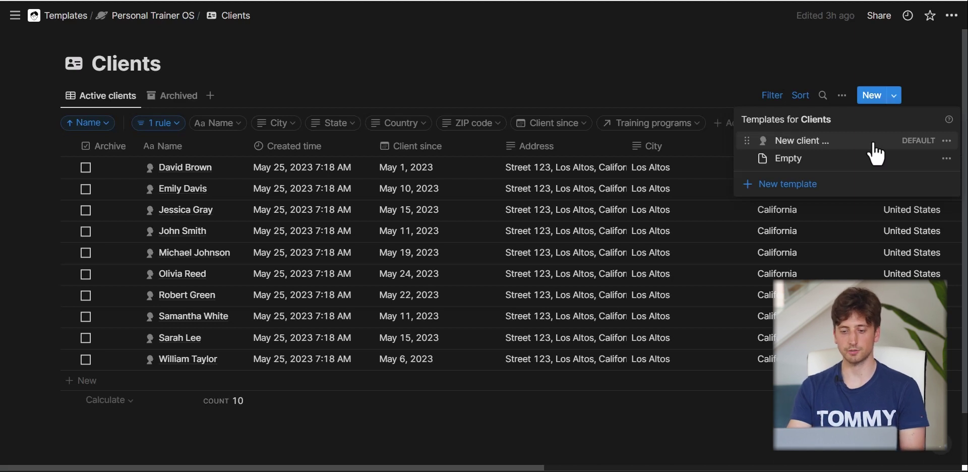
left_click(600, 93)
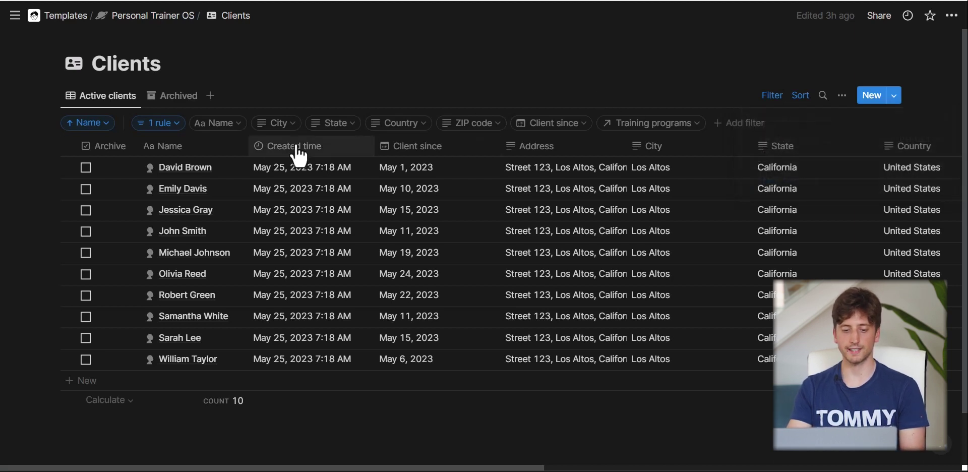
- Open the first active client's page and examine its properties, including the Client since date options
left_click(230, 172)
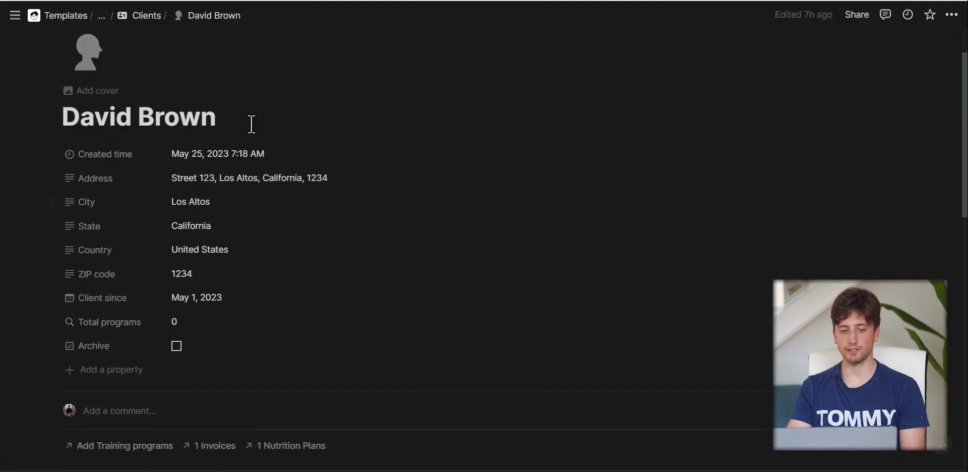
scroll(268, 137, "down", 1)
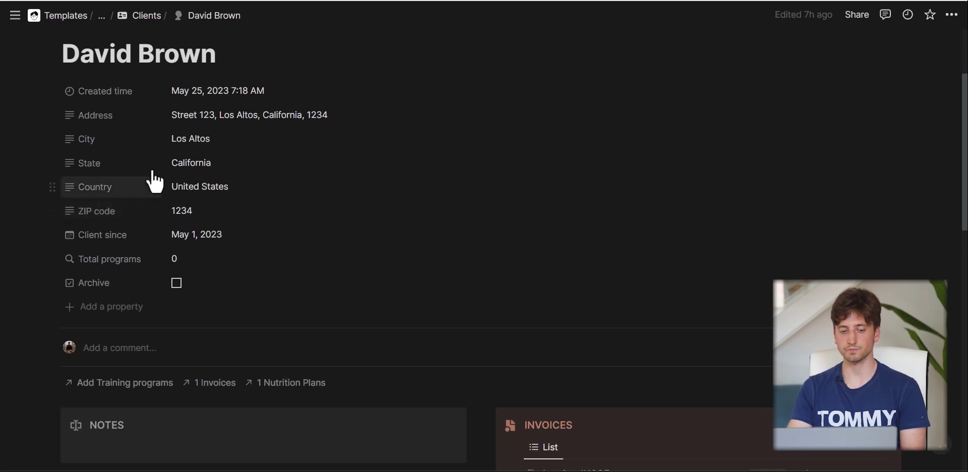
scroll(257, 124, "down", 1)
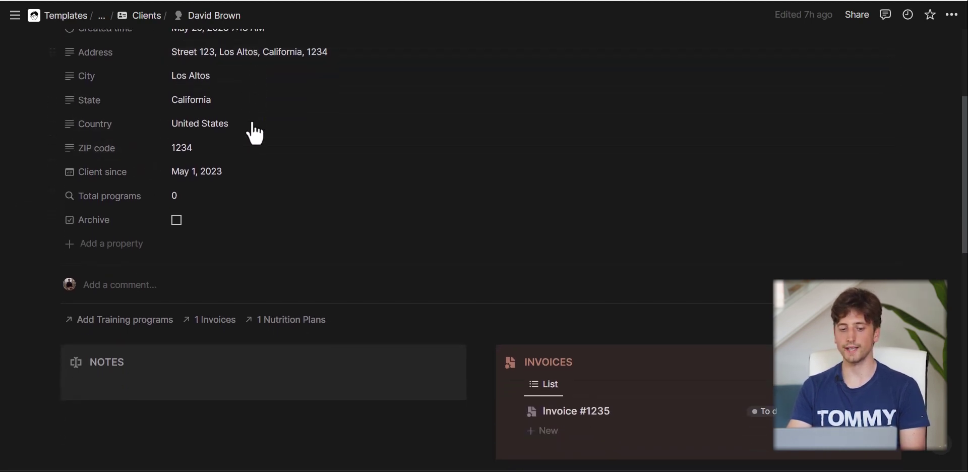
left_click(250, 180)
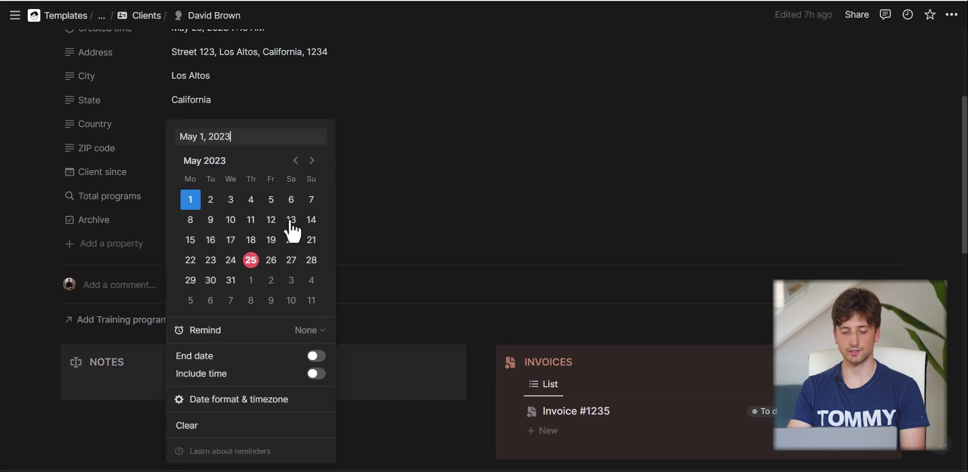
left_click(132, 208)
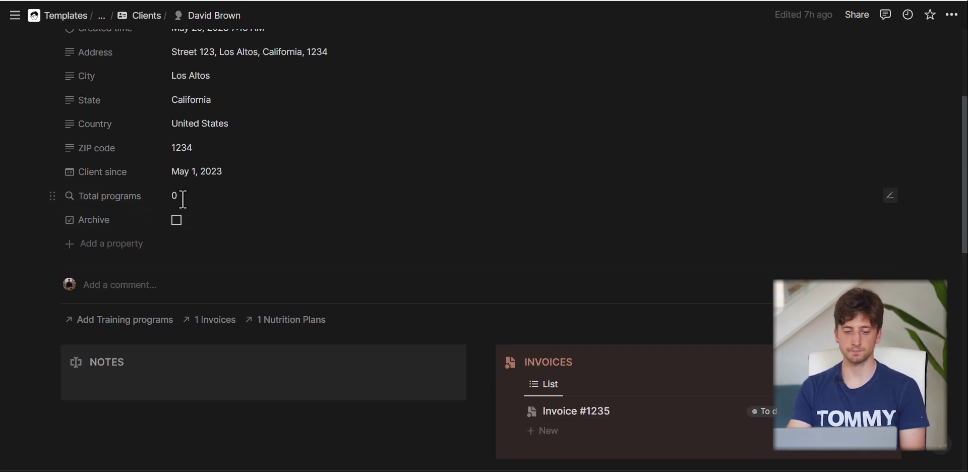
- Examine the client's notes and invoices, and go through the By status, Timeline and All programs views of Training programs
scroll(182, 199, "down", 1)
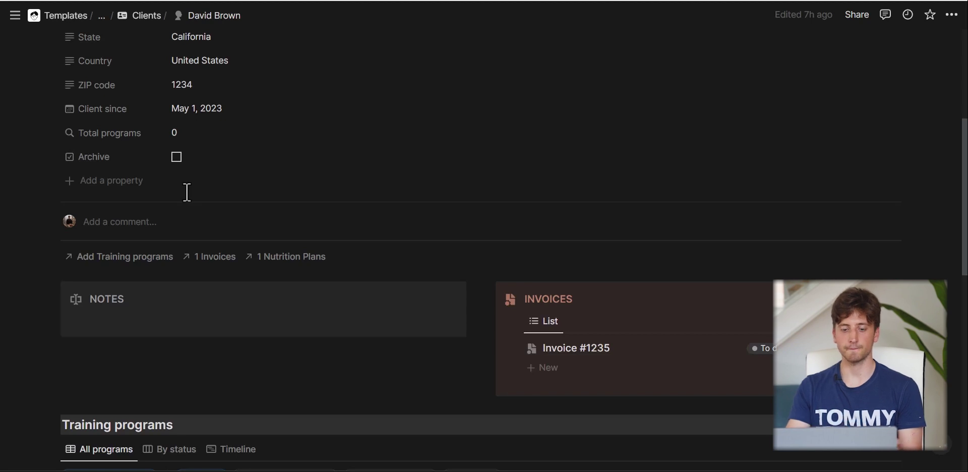
scroll(187, 192, "down", 2)
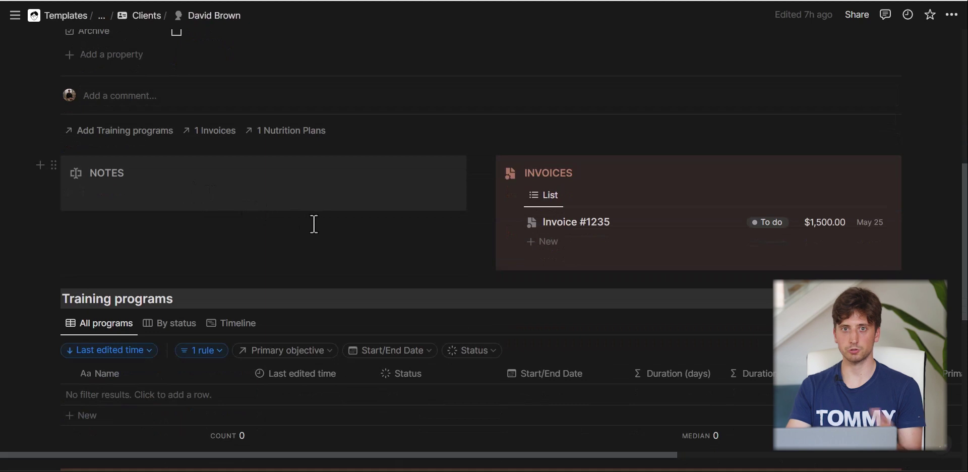
scroll(320, 227, "down", 1)
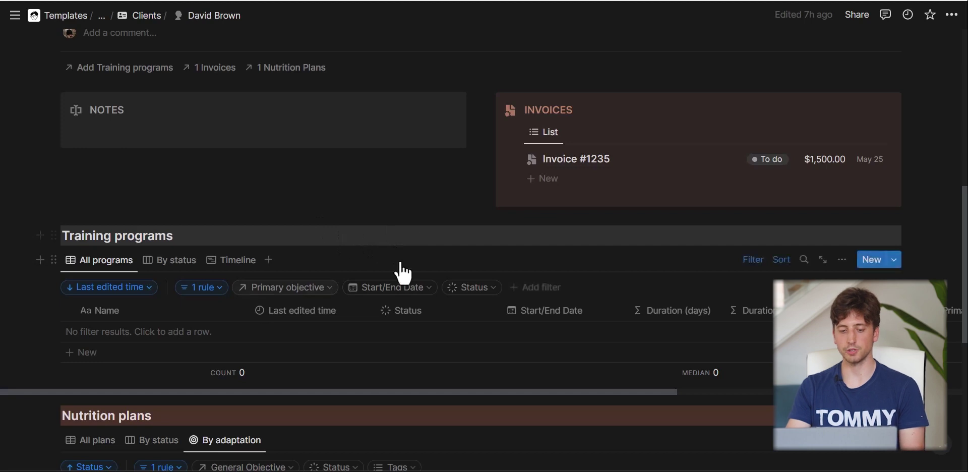
scroll(314, 251, "down", 1)
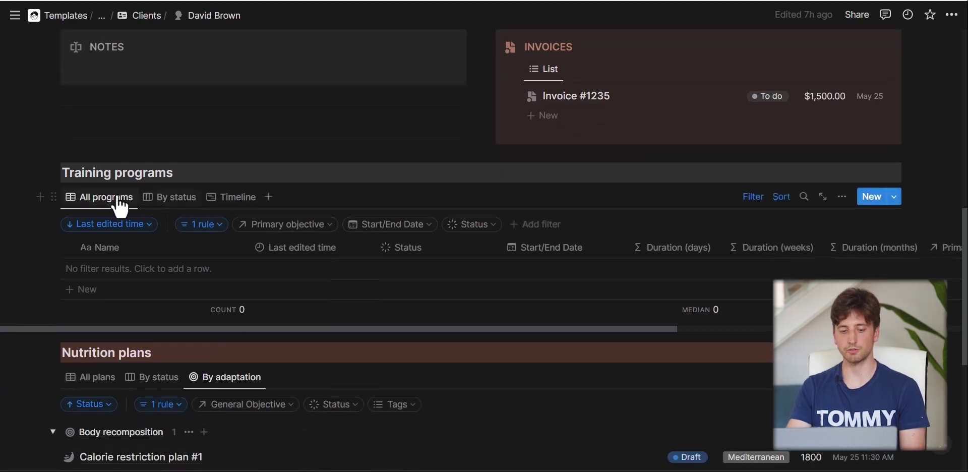
left_click(173, 201)
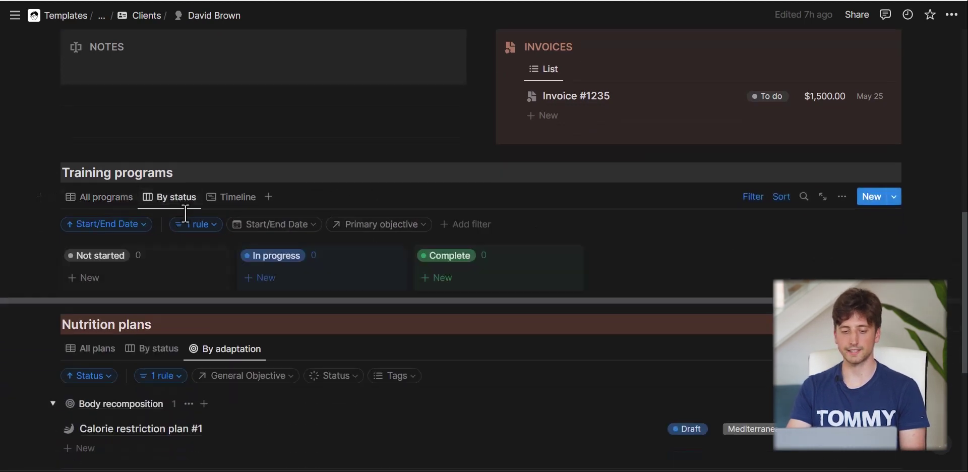
left_click(222, 203)
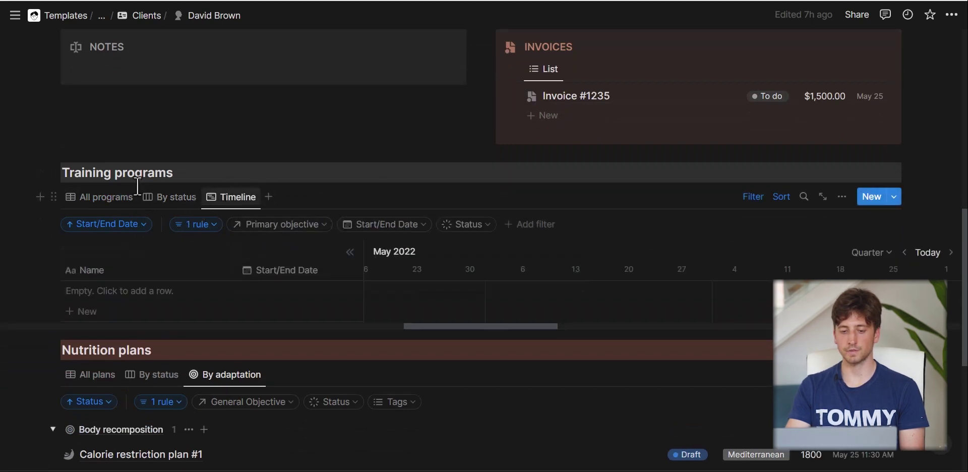
left_click(101, 204)
scroll(340, 246, "up", 1)
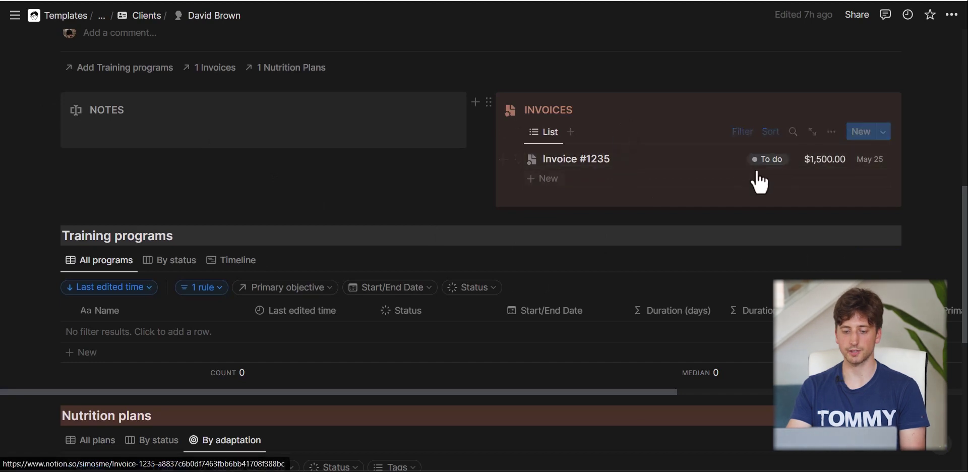
- Go through the All plans, By status and By adaptation views of the client's Nutrition plans
scroll(621, 233, "down", 1)
scroll(595, 230, "down", 4)
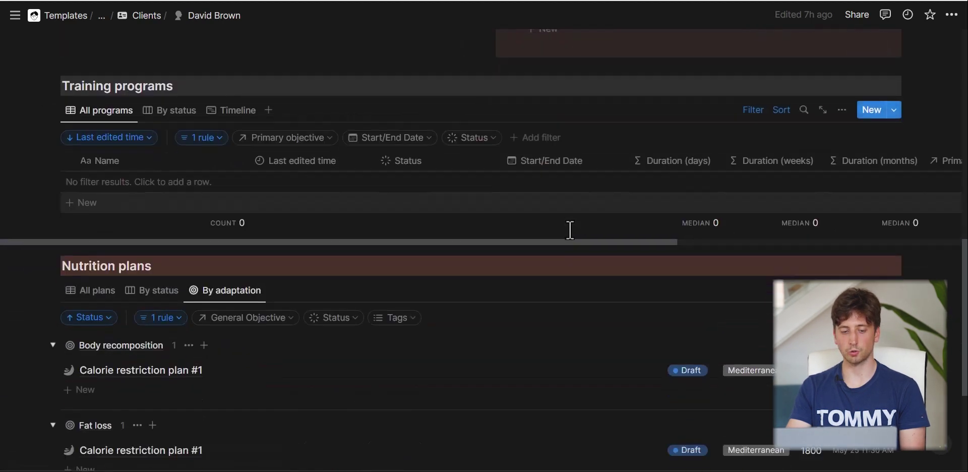
left_click(100, 251)
scroll(130, 255, "down", 1)
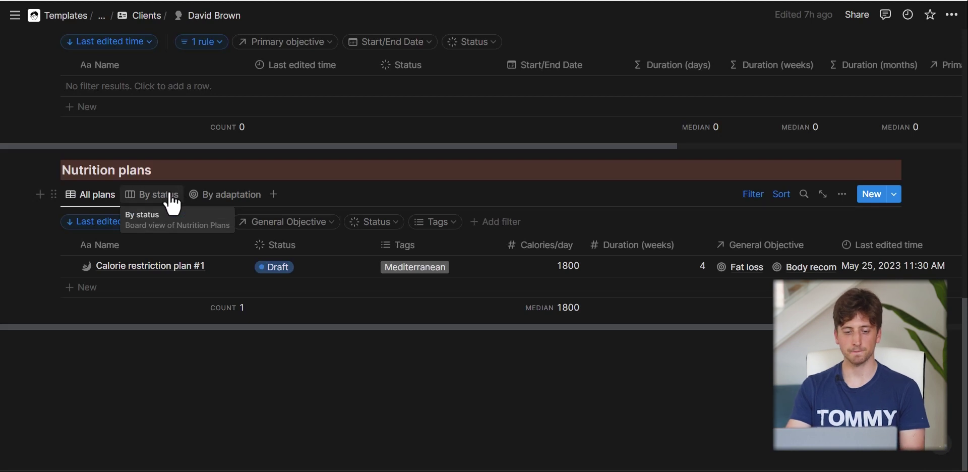
left_click(172, 199)
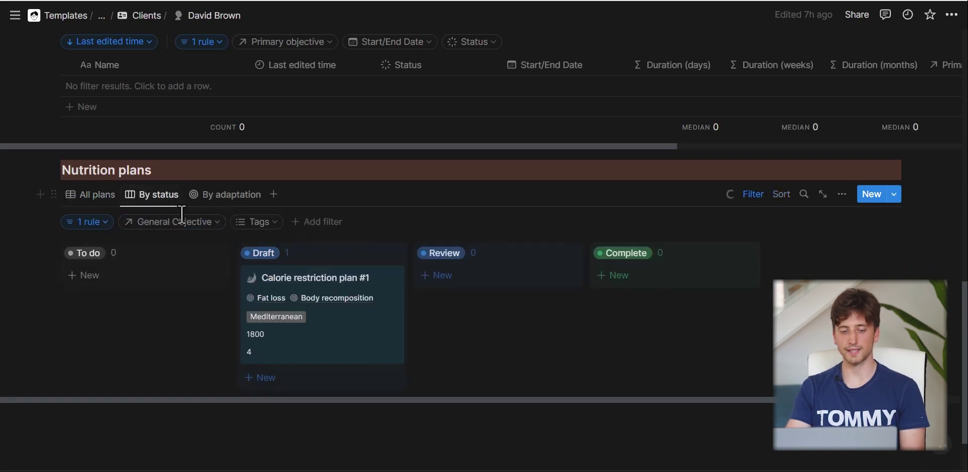
left_click(209, 202)
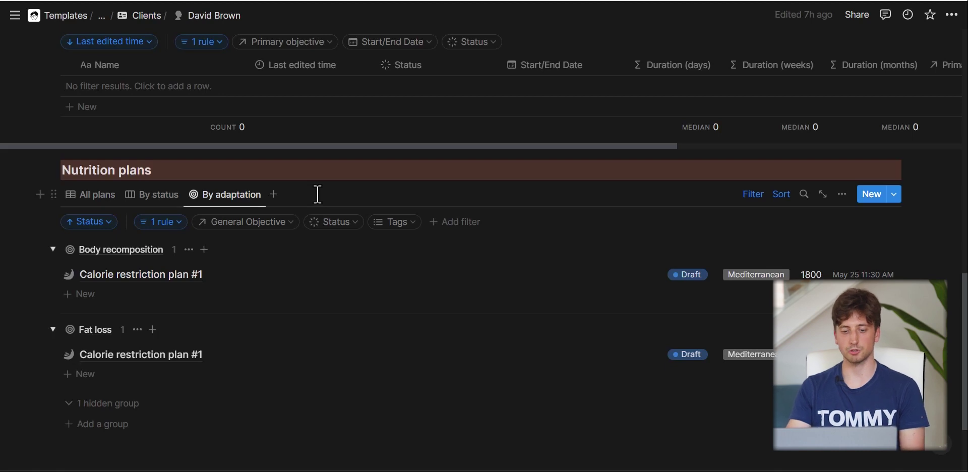
- Collapse the Body recomposition and Fat loss groups in Nutrition plans and return to the All plans view
left_click(52, 250)
left_click(53, 280)
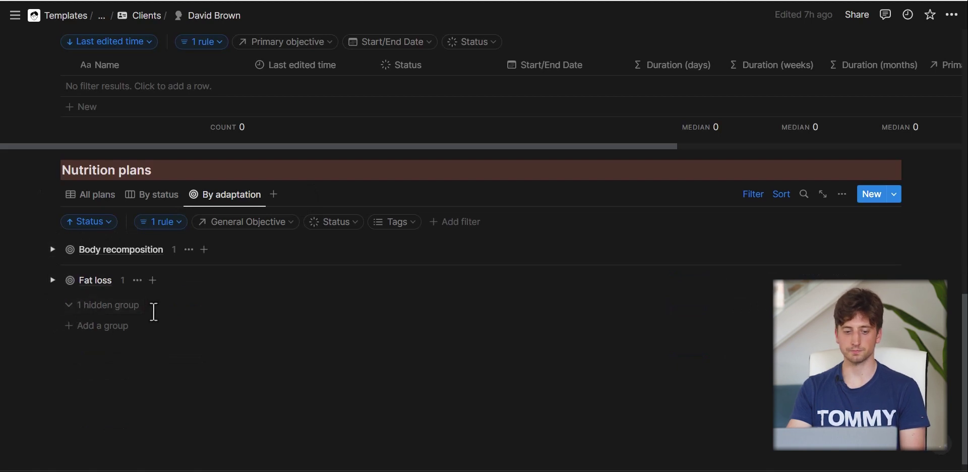
left_click(70, 199)
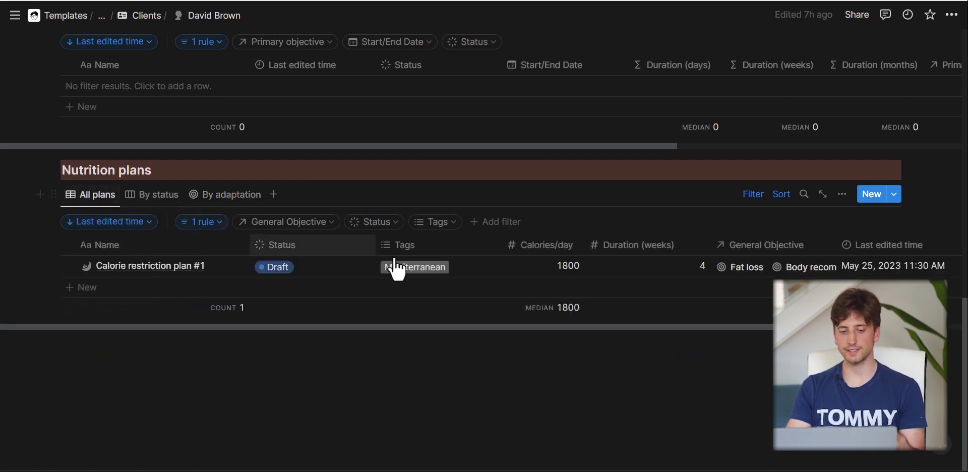
- Leave the client's page and return through the Clients database to the Personal Trainer OS dashboard
scroll(383, 270, "up", 15)
scroll(375, 275, "up", 4)
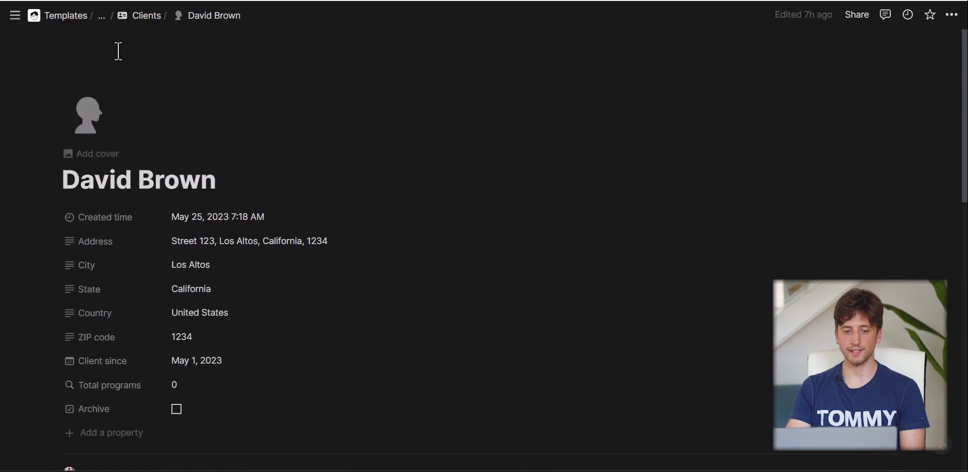
left_click(152, 17)
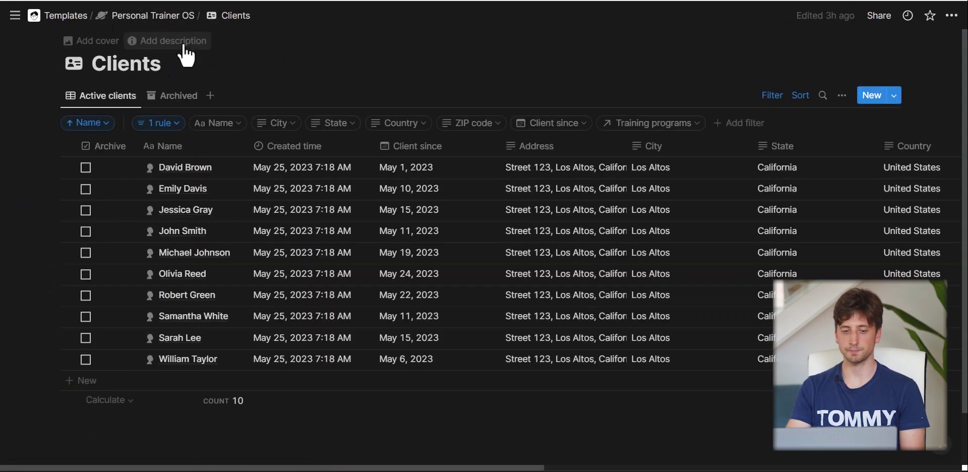
left_click(177, 16)
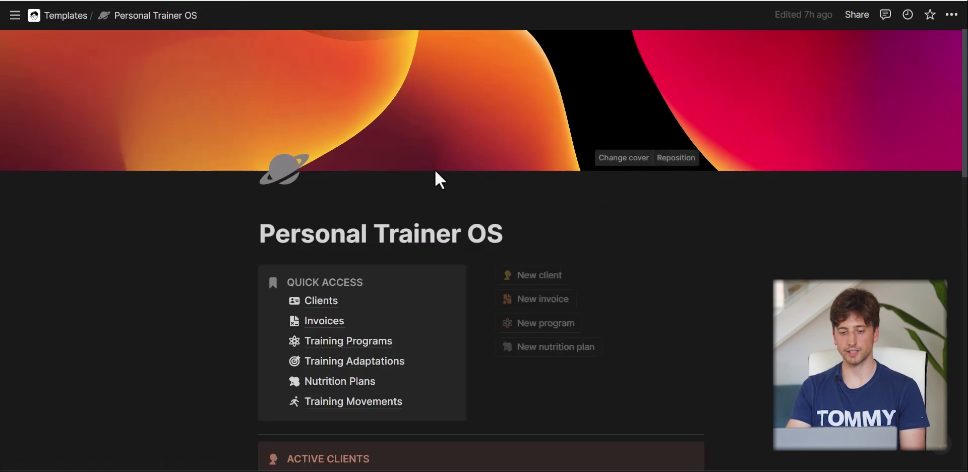
- Open the Invoices database and go through its By client, By type, By month and By year views, returning to By status
scroll(434, 169, "down", 4)
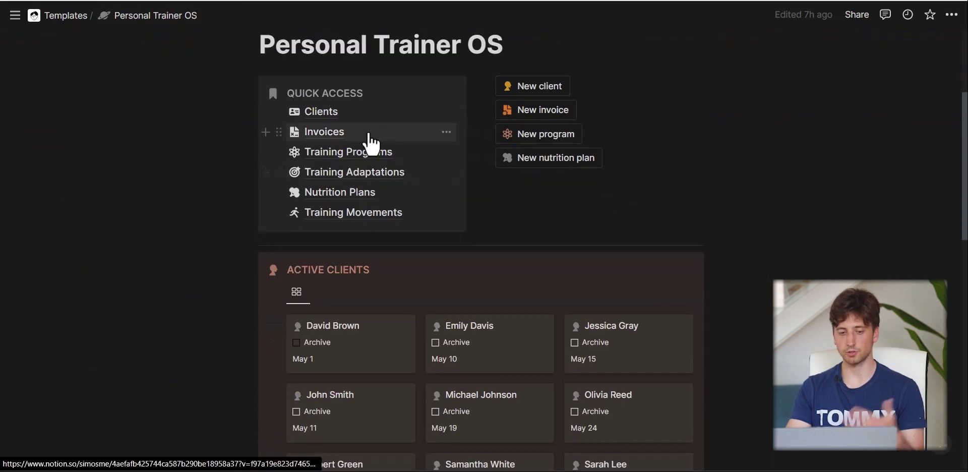
left_click(369, 134)
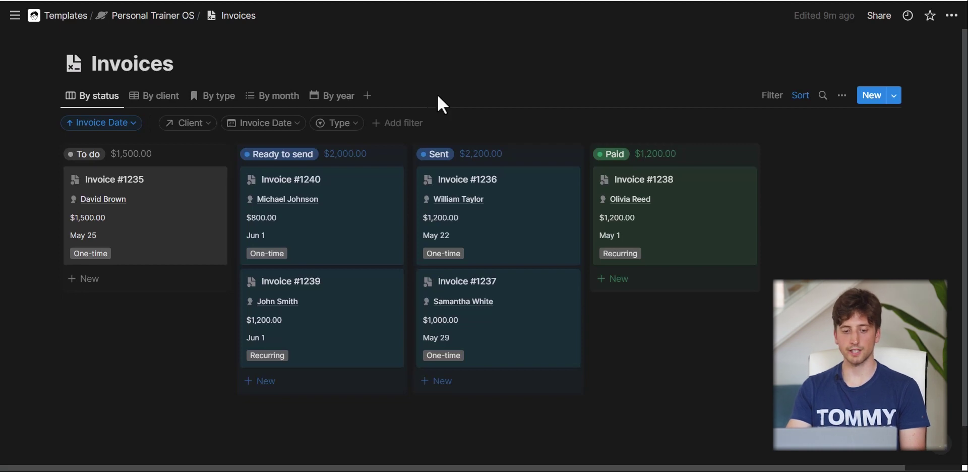
left_click(160, 102)
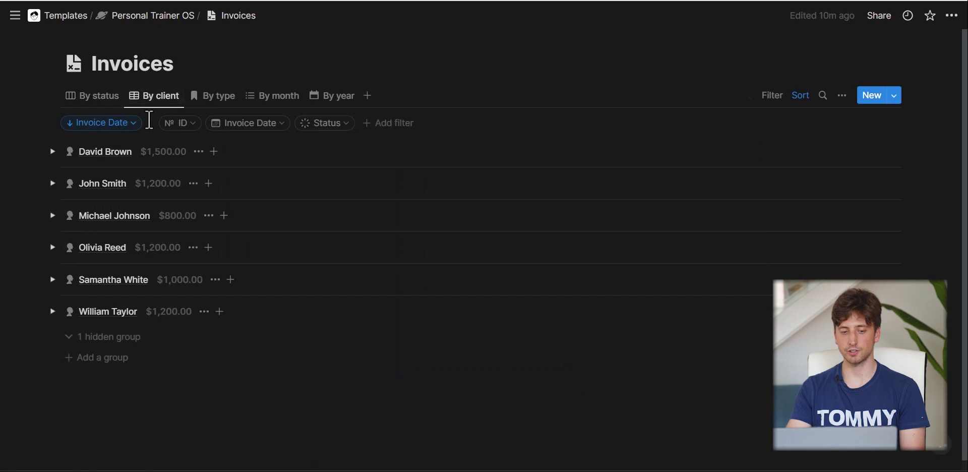
left_click(52, 151)
left_click(52, 151)
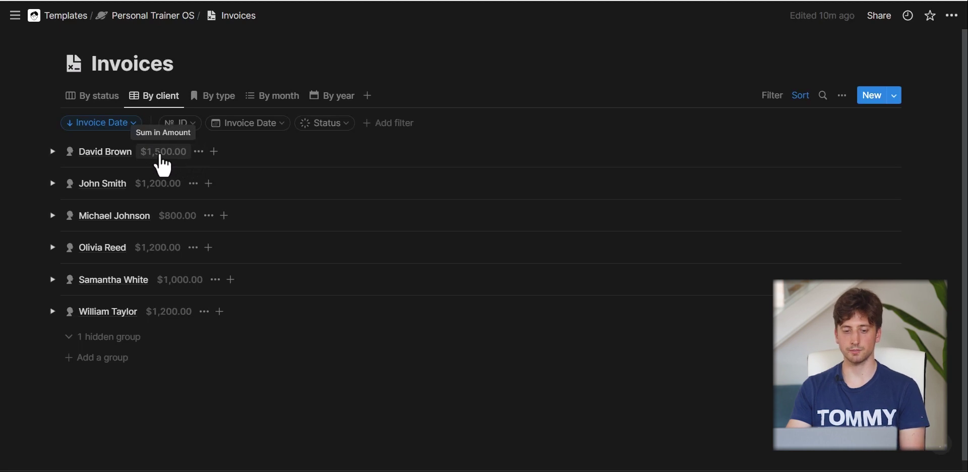
left_click(211, 104)
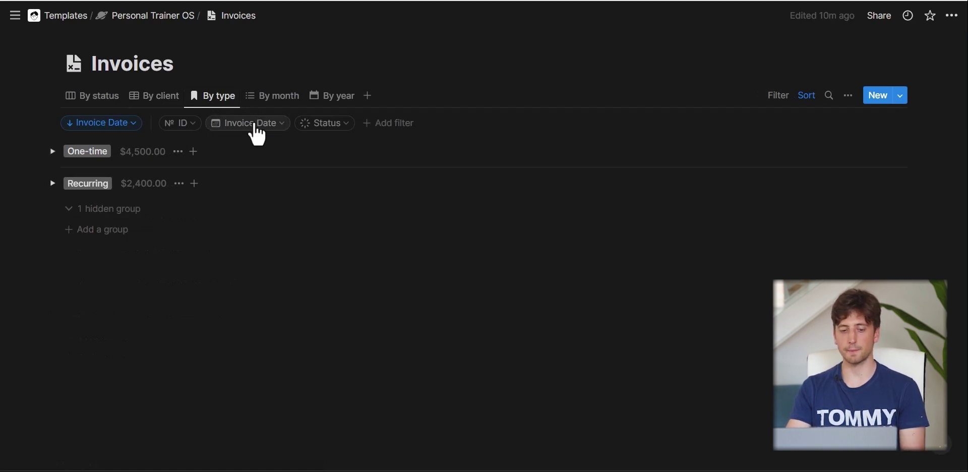
left_click(259, 98)
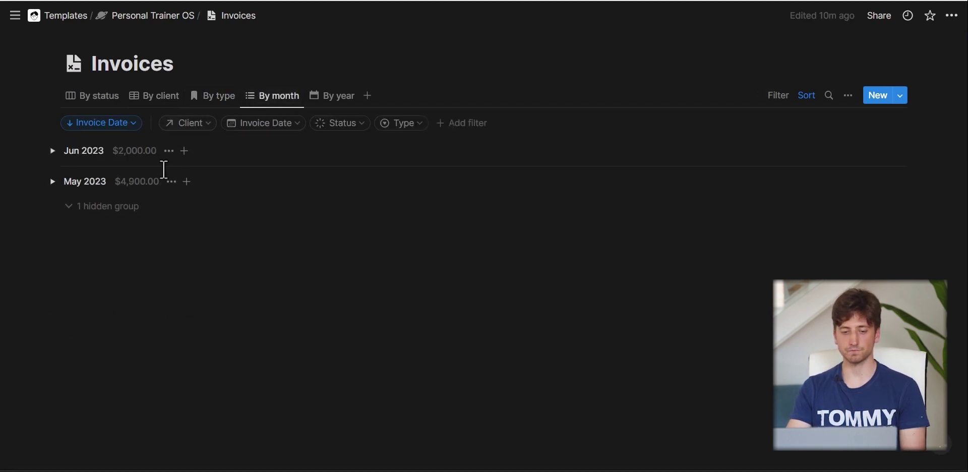
left_click(315, 96)
left_click(114, 100)
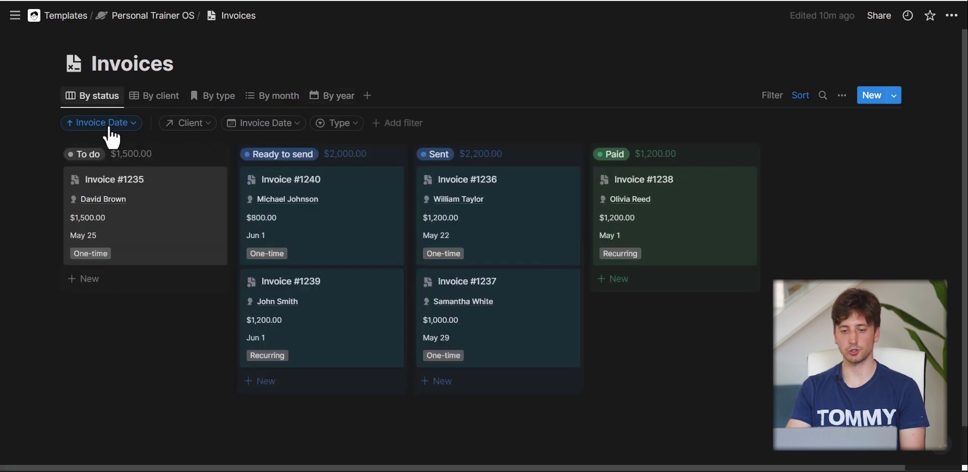
- Open the invoice in the To do group of Invoices as a full page
left_click(176, 196)
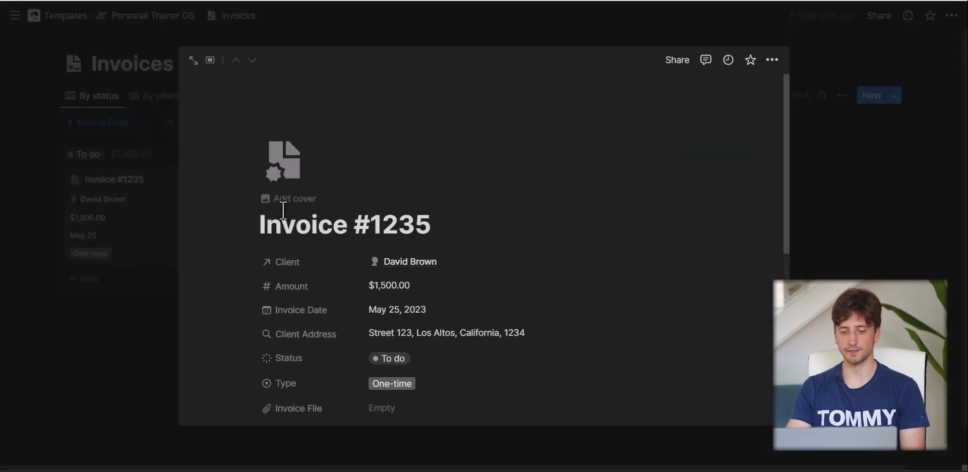
left_click_drag(258, 224, 471, 232)
left_click(439, 237)
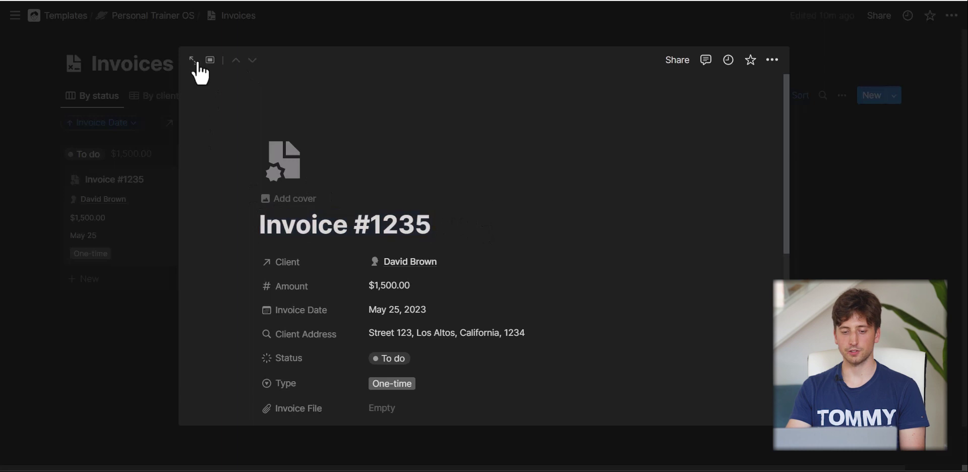
left_click(193, 60)
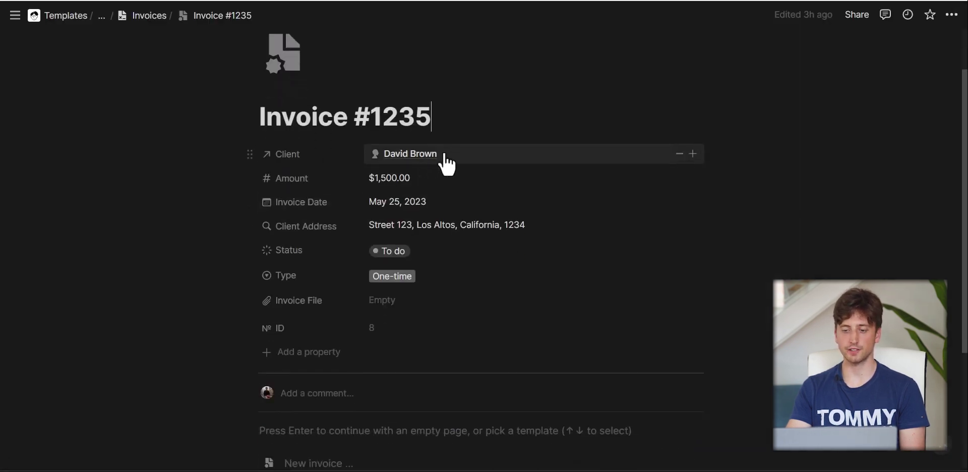
- Examine the linkable pages of the invoice's Client relation and the rollup settings of its Client Address property
left_click(696, 158)
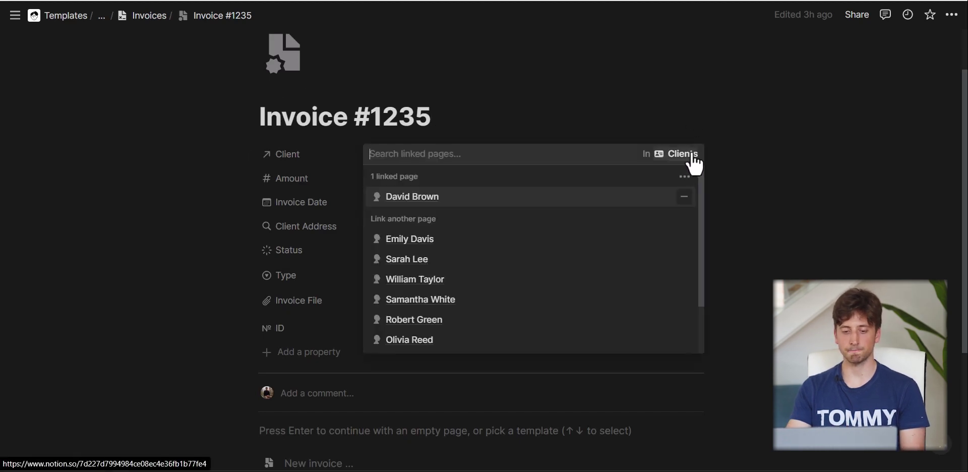
key("Escape")
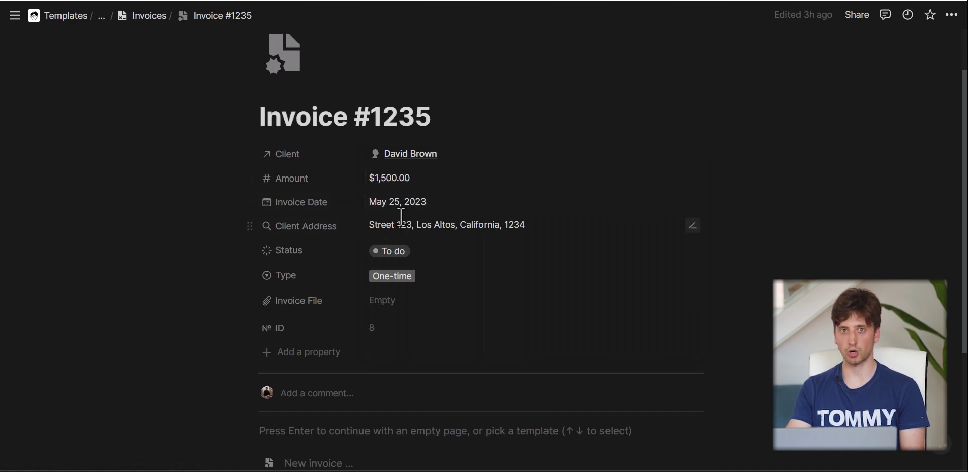
left_click(695, 226)
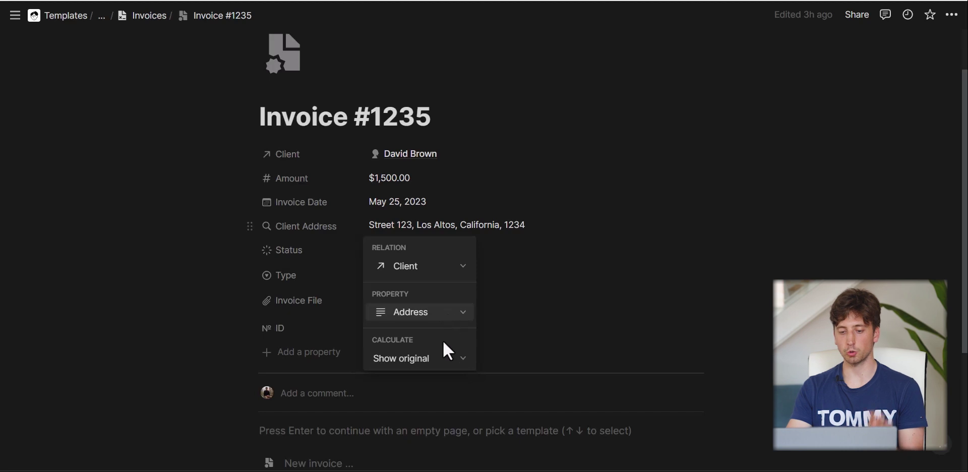
left_click(579, 295)
scroll(577, 275, "down", 2)
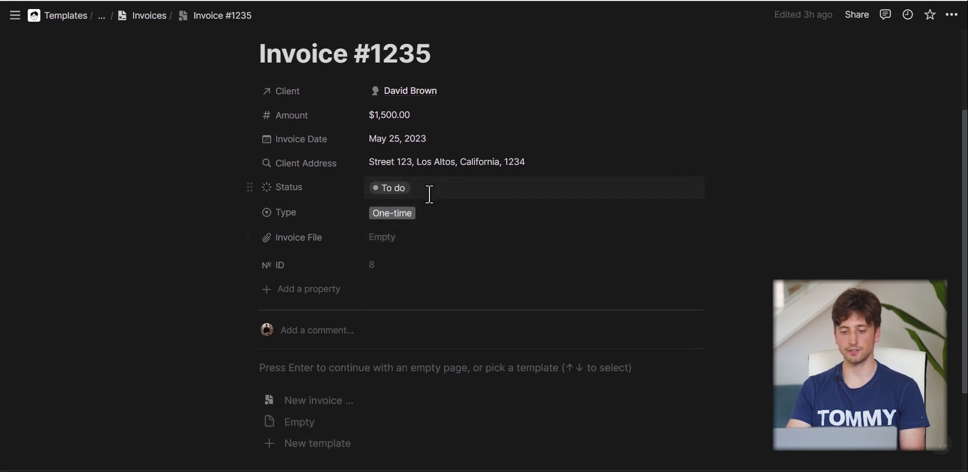
- Examine the invoice's Status options and the Upload and Embed link choices for its Invoice File
left_click(429, 194)
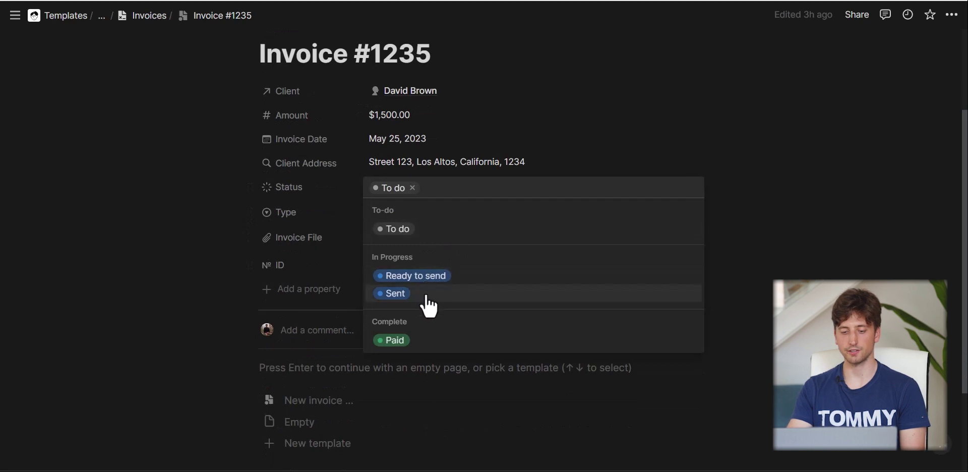
left_click(300, 267)
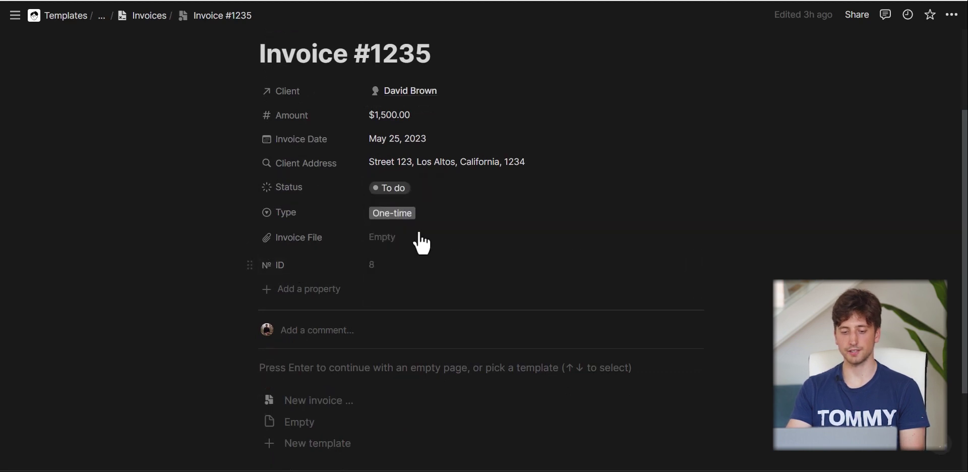
left_click(440, 239)
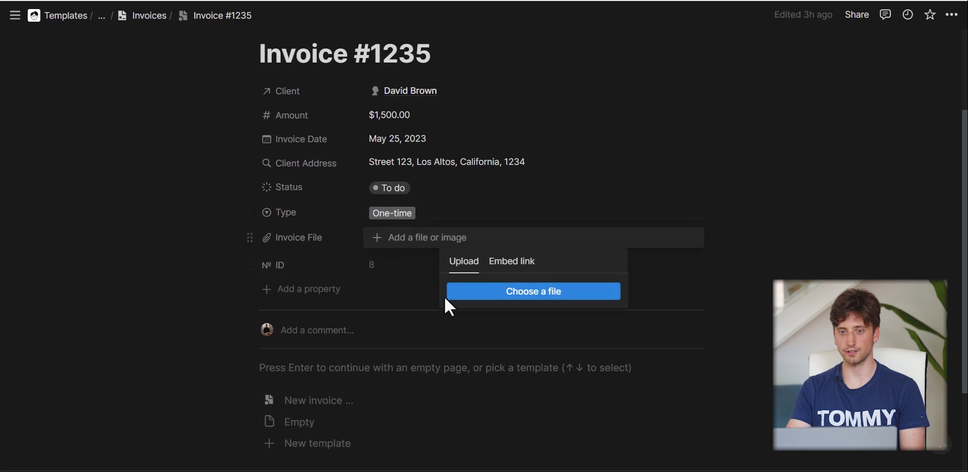
left_click(502, 267)
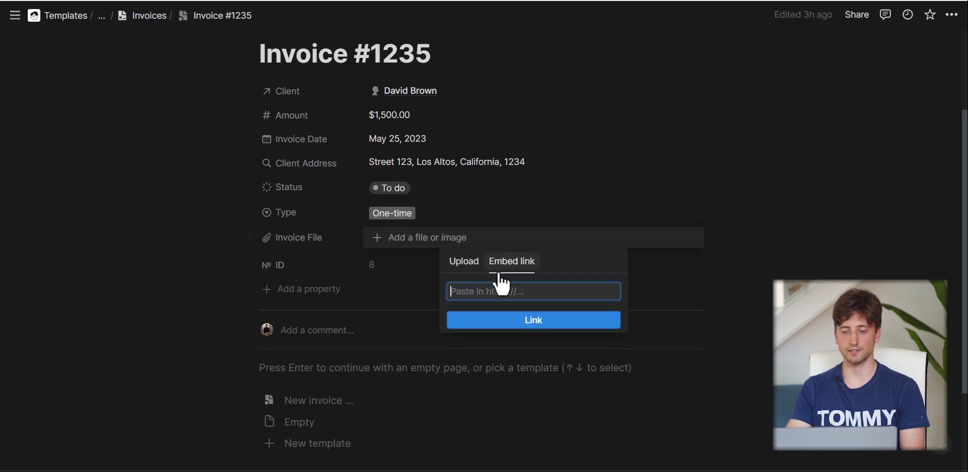
left_click(331, 261)
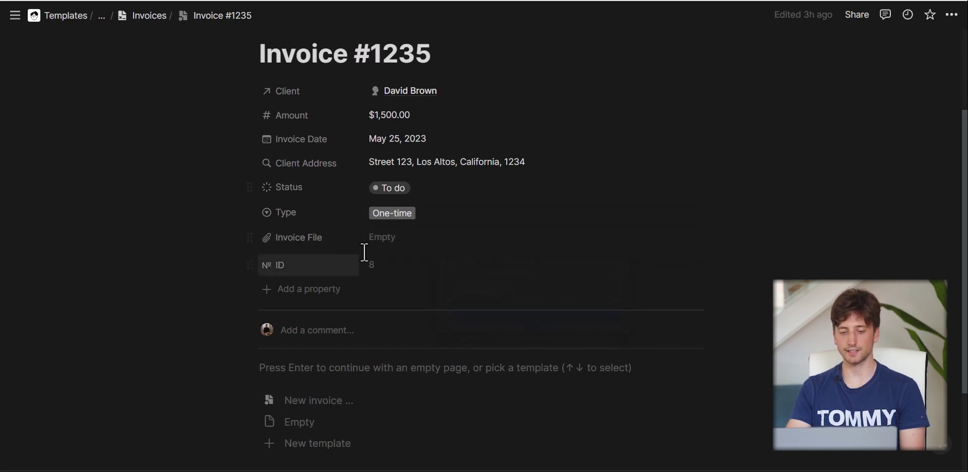
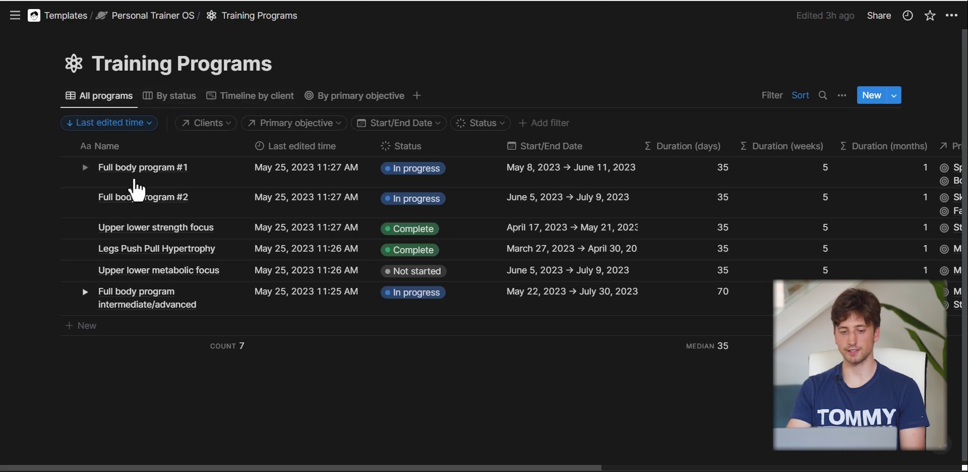
- Go through the By status, Timeline by client and By primary objective views of Training Programs, and check the database templates from All programs
left_click(188, 102)
left_click(247, 103)
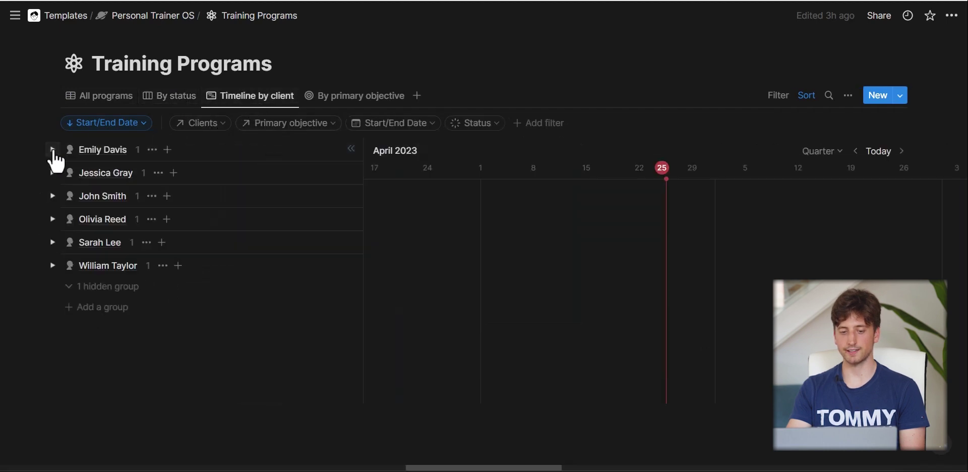
left_click(52, 149)
left_click(53, 150)
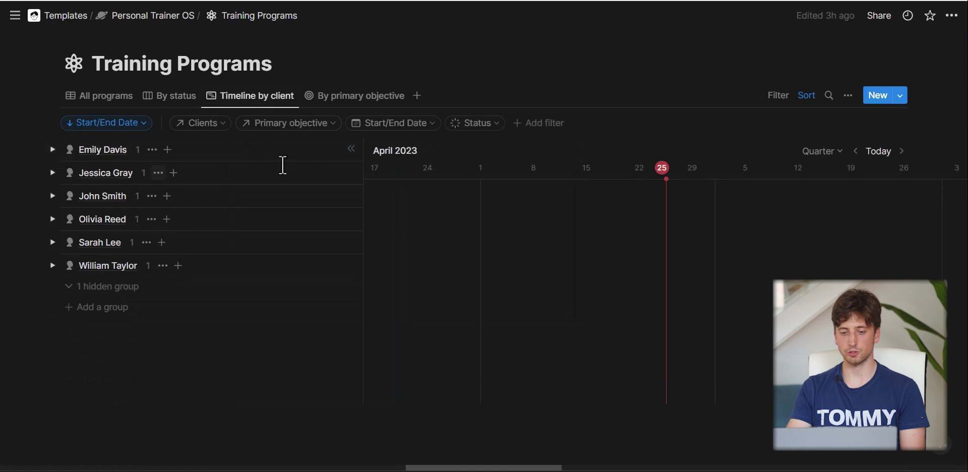
left_click(334, 99)
left_click(96, 99)
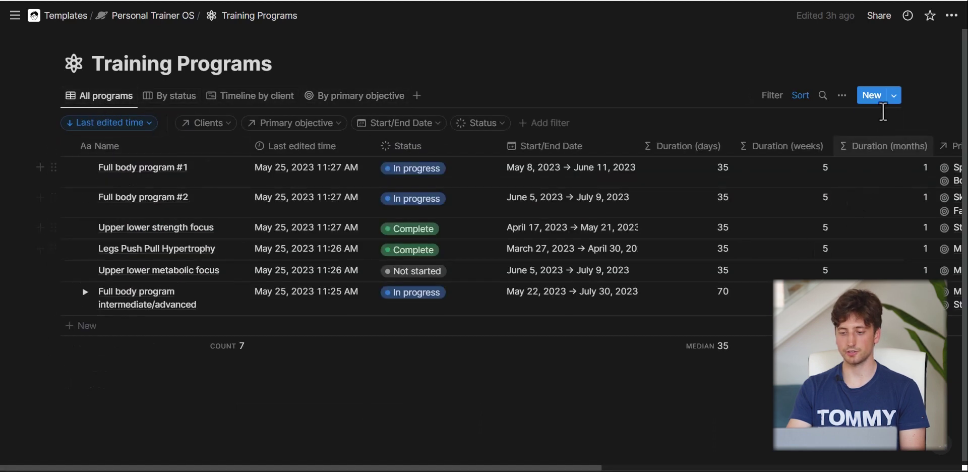
left_click(893, 96)
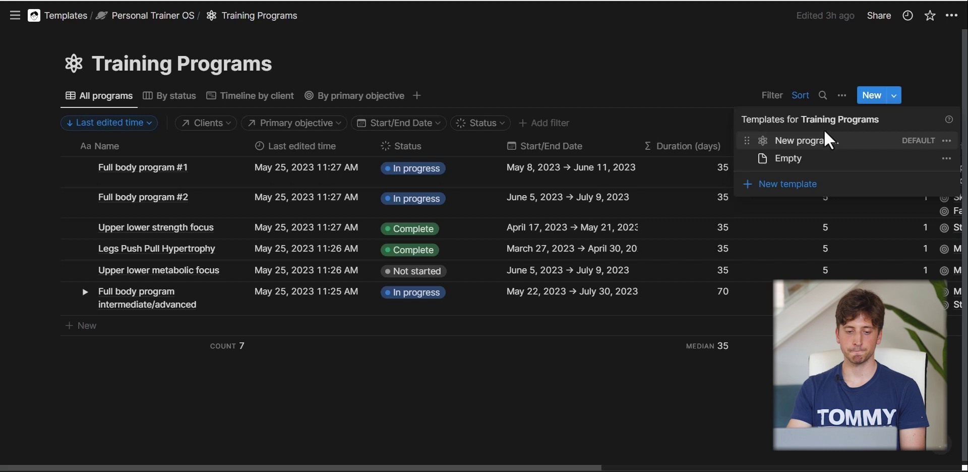
left_click(671, 96)
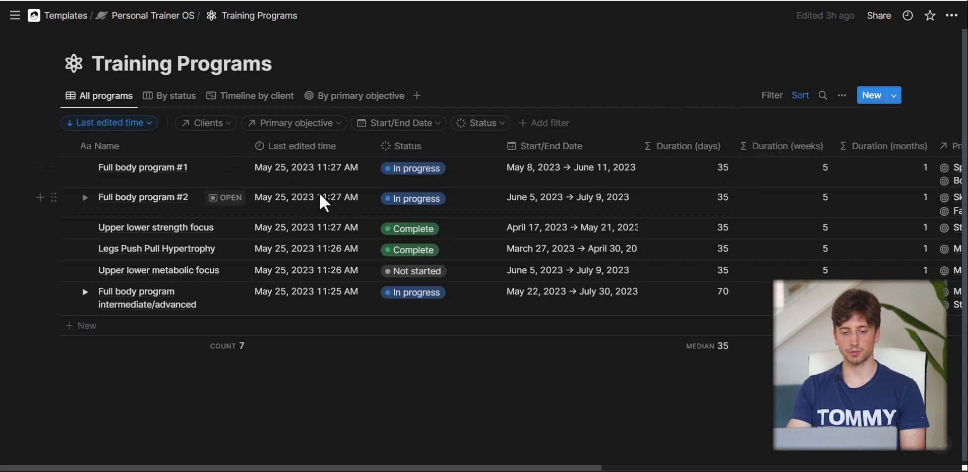
- Open Full body program #1 from the All programs view as a full page
left_click(223, 170)
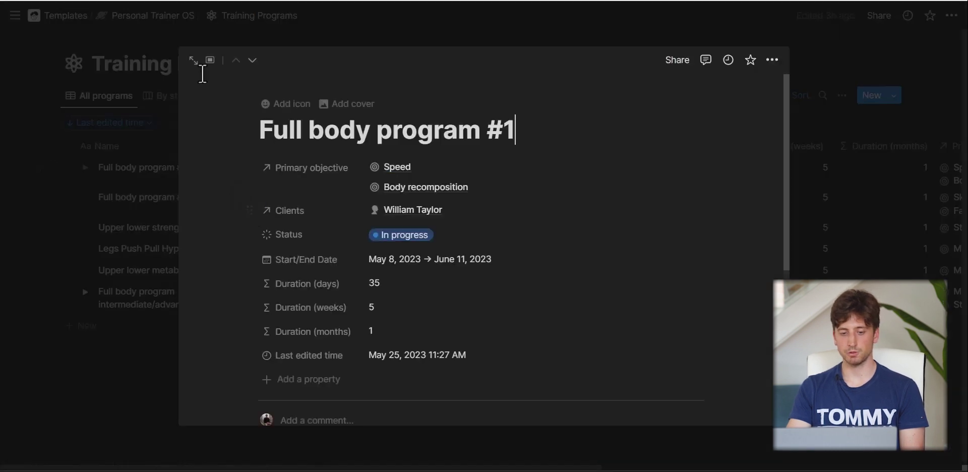
left_click(193, 59)
left_click_drag(261, 121, 520, 121)
left_click(521, 121)
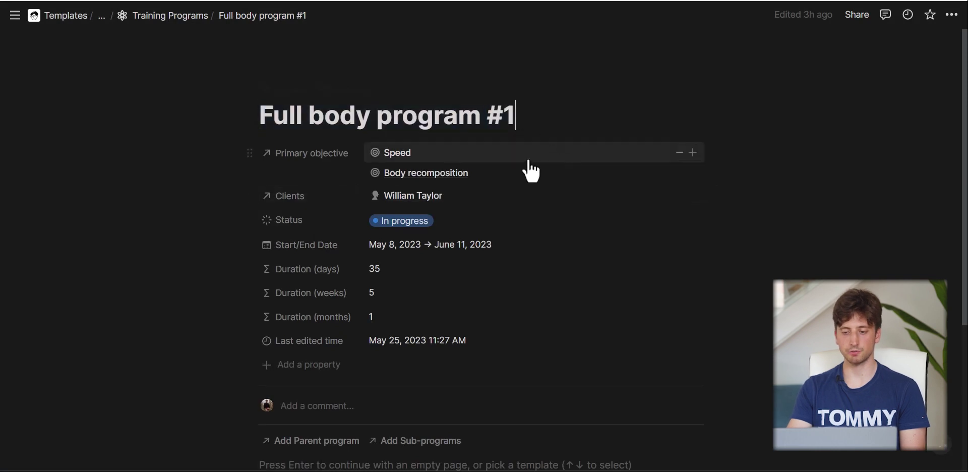
- Examine the training adaptations available for the program's Primary objective and the pages linked in its Clients relation
left_click(694, 153)
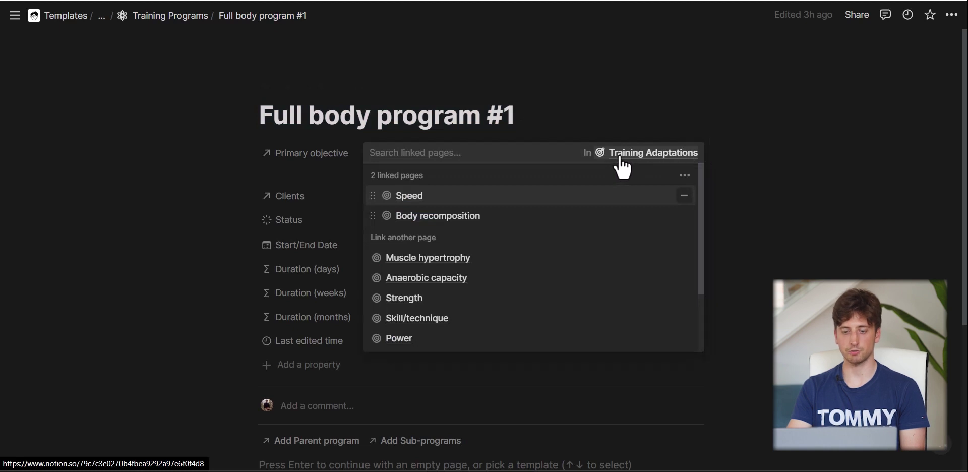
scroll(568, 278, "down", 3)
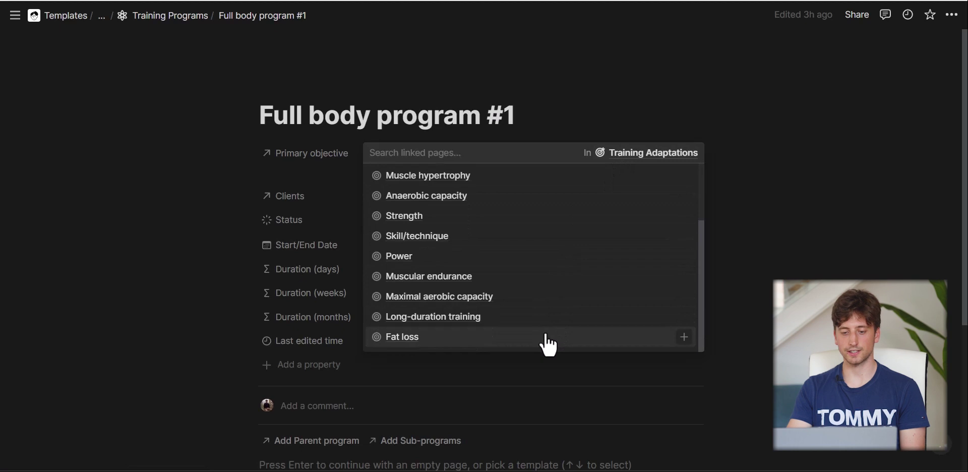
scroll(545, 336, "up", 3)
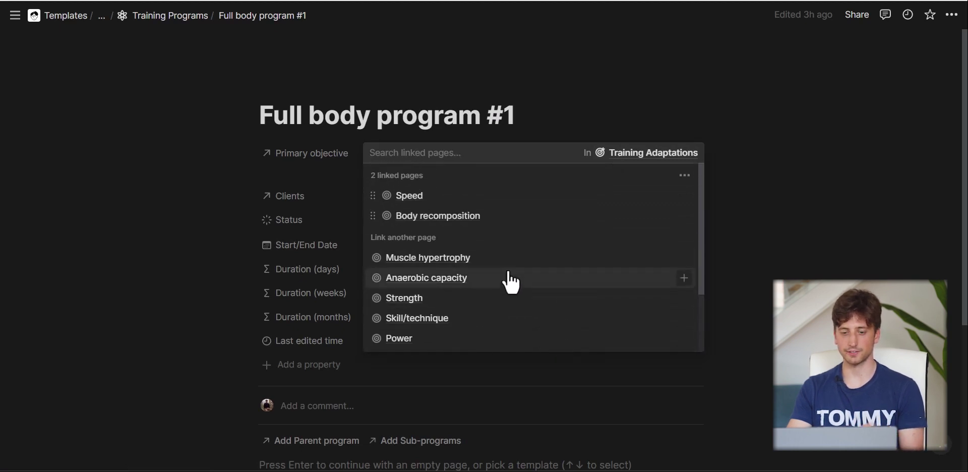
left_click(277, 268)
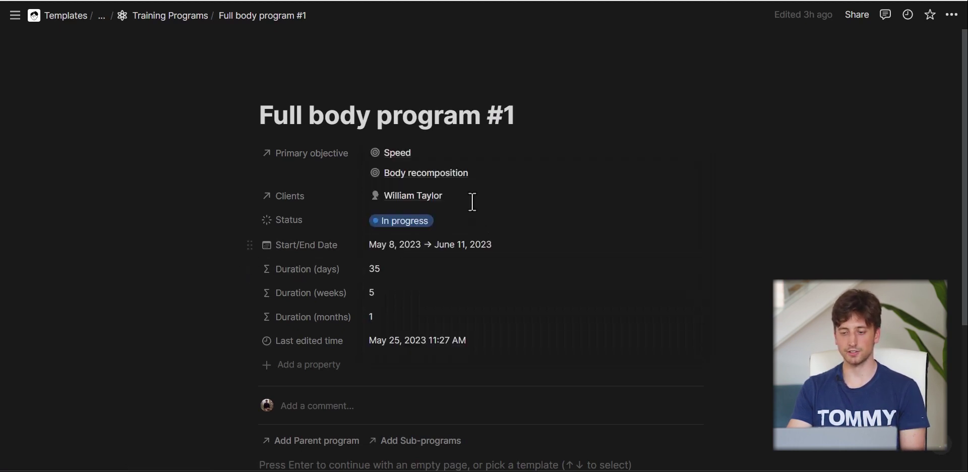
left_click(694, 196)
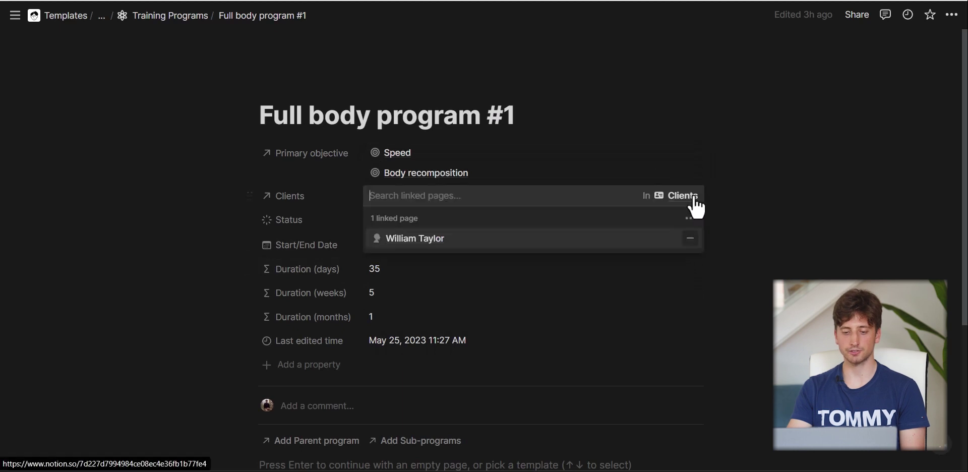
left_click(770, 222)
- Examine the date settings of the program's Start/End Date property and close them without changes
scroll(443, 195, "down", 2)
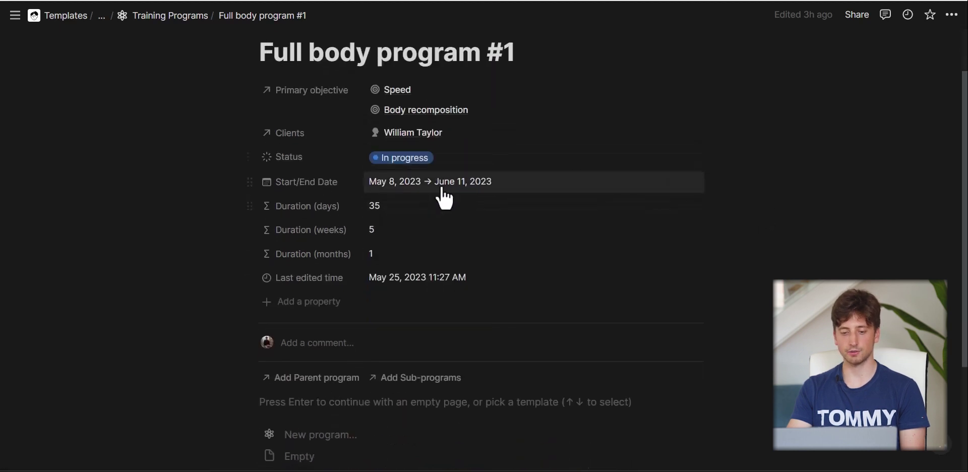
left_click(411, 180)
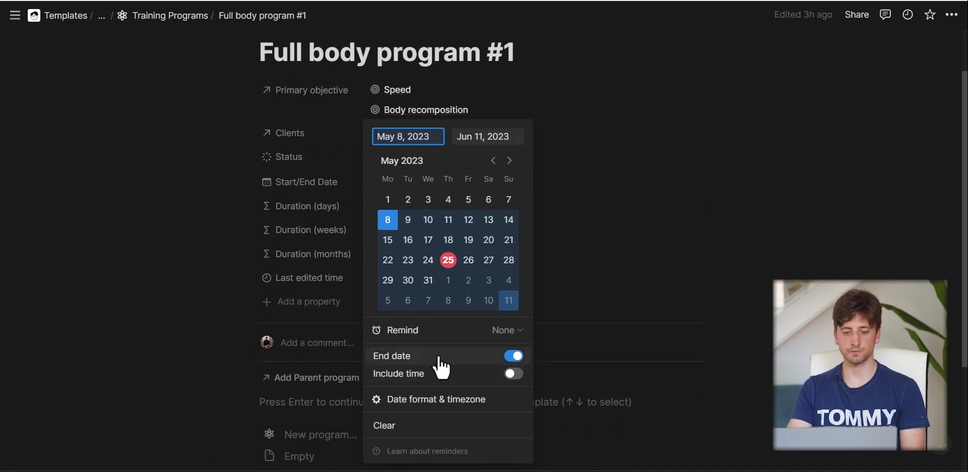
left_click(292, 355)
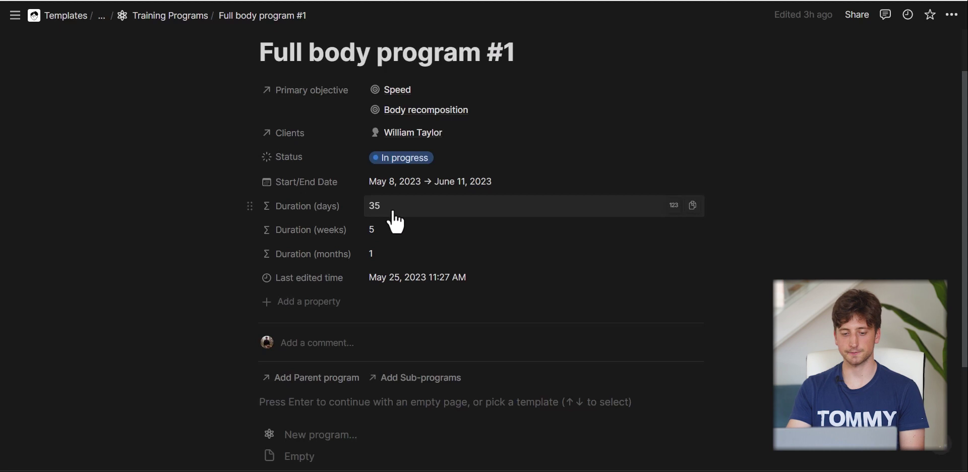
- Apply the New program template to the empty page body of Full body program #1
scroll(395, 221, "down", 1)
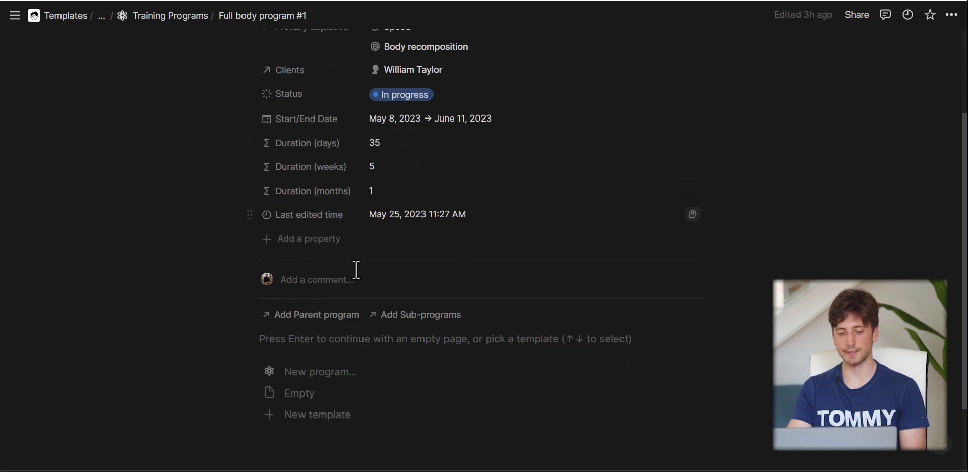
left_click(347, 378)
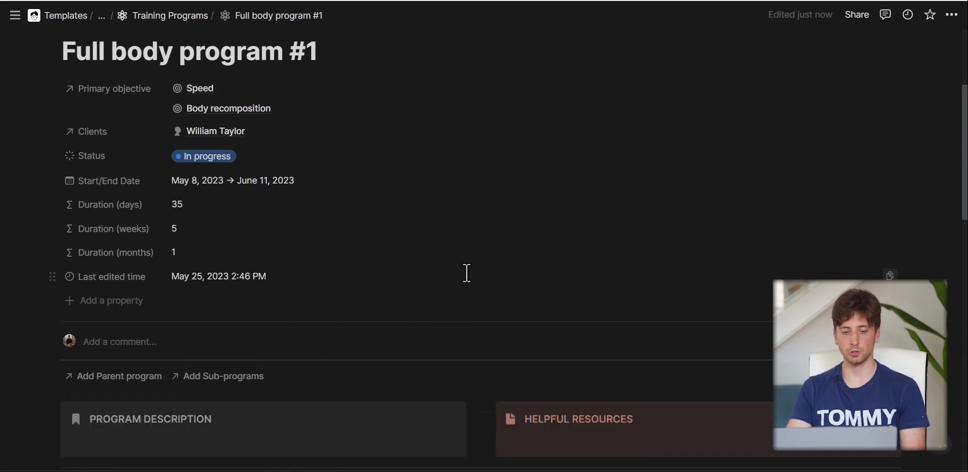
- Examine the program page's Program Description, Helpful Resources, Training Sessions Overview and Calendar sections
scroll(466, 273, "down", 3)
scroll(271, 247, "down", 1)
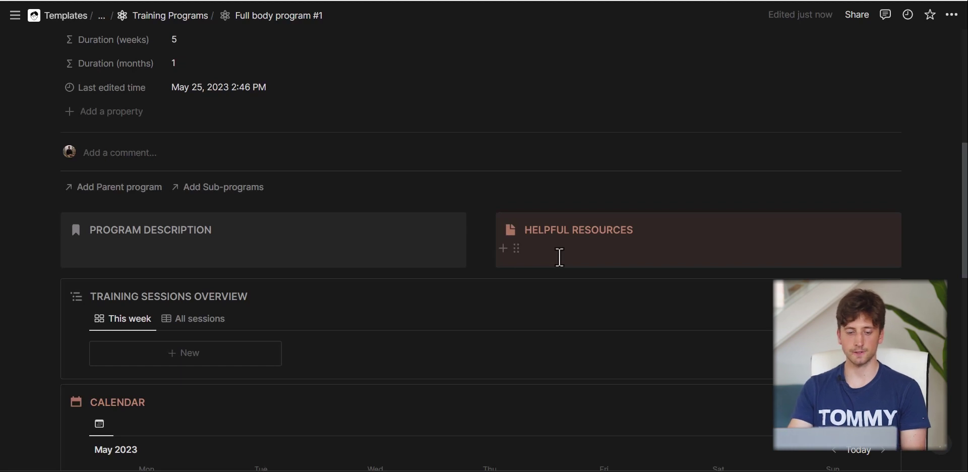
scroll(558, 257, "down", 2)
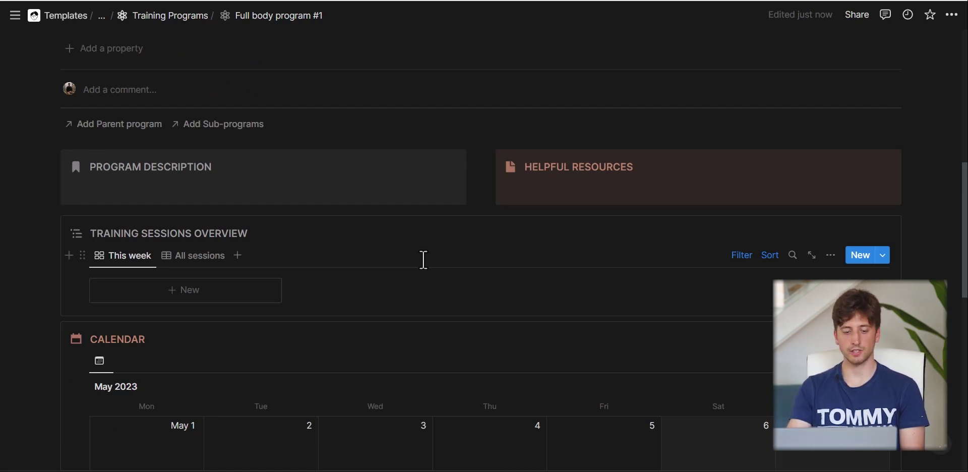
scroll(424, 261, "down", 4)
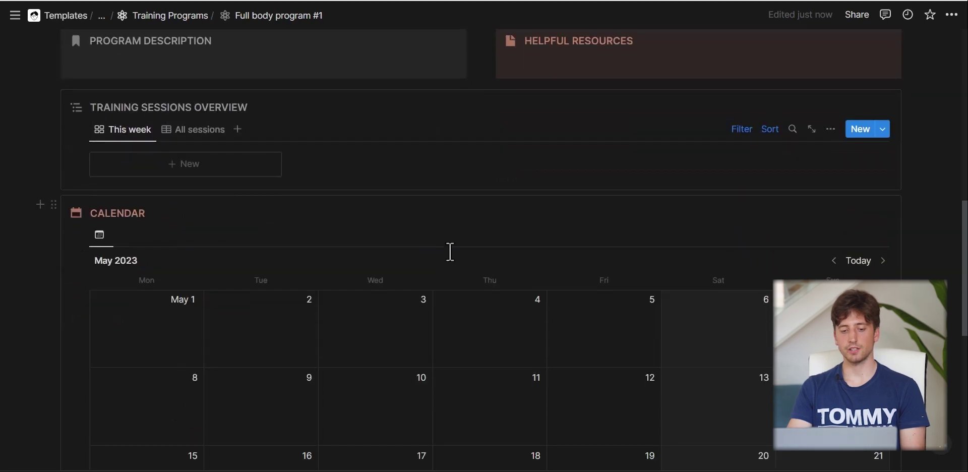
scroll(320, 239, "down", 3)
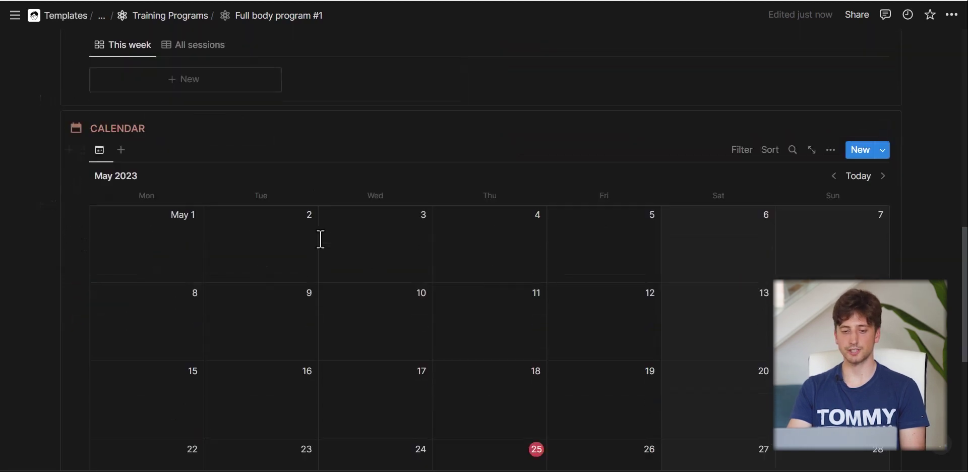
scroll(320, 239, "up", 3)
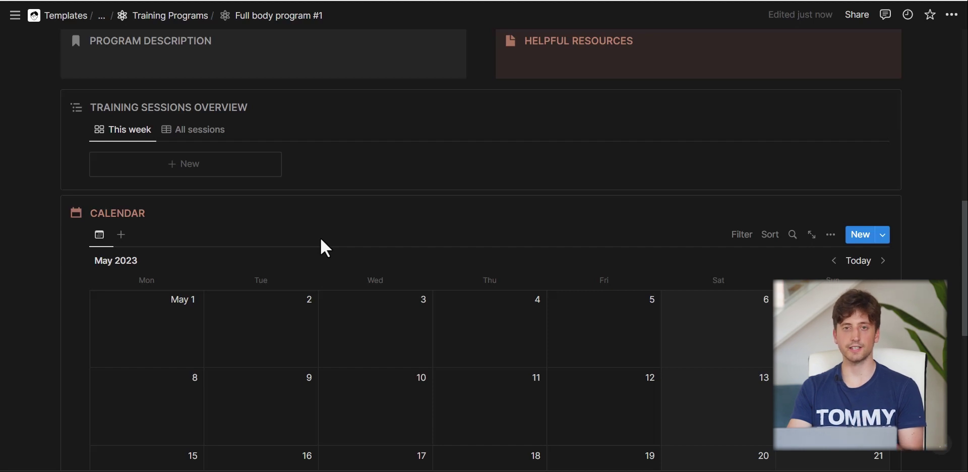
scroll(320, 237, "down", 5)
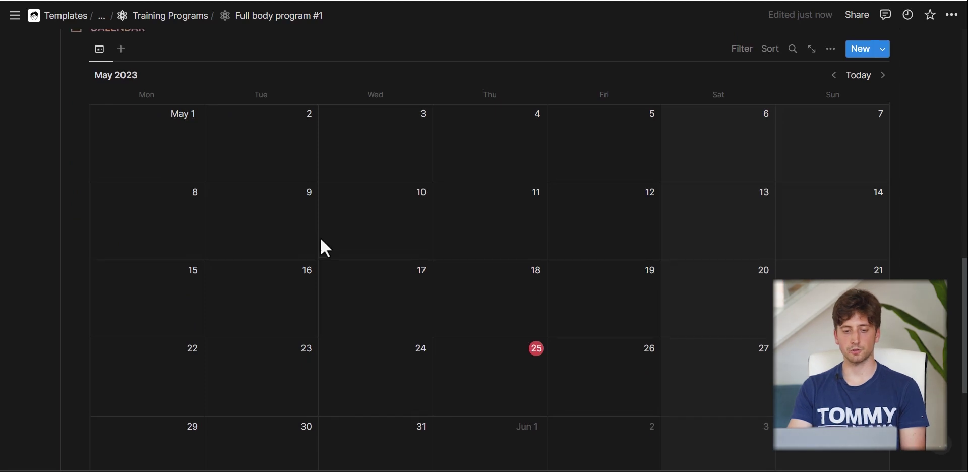
scroll(320, 237, "up", 5)
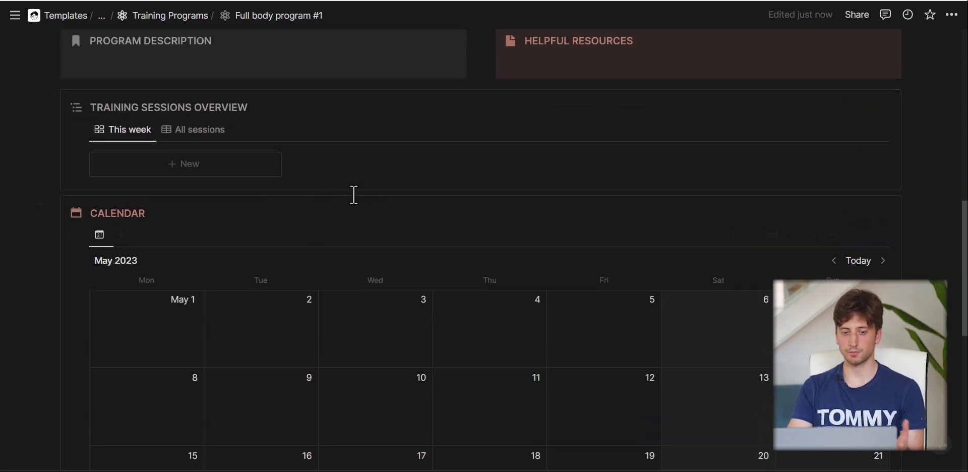
- Add a new session named "session 1" in the All sessions view of Training Sessions Overview
left_click(199, 133)
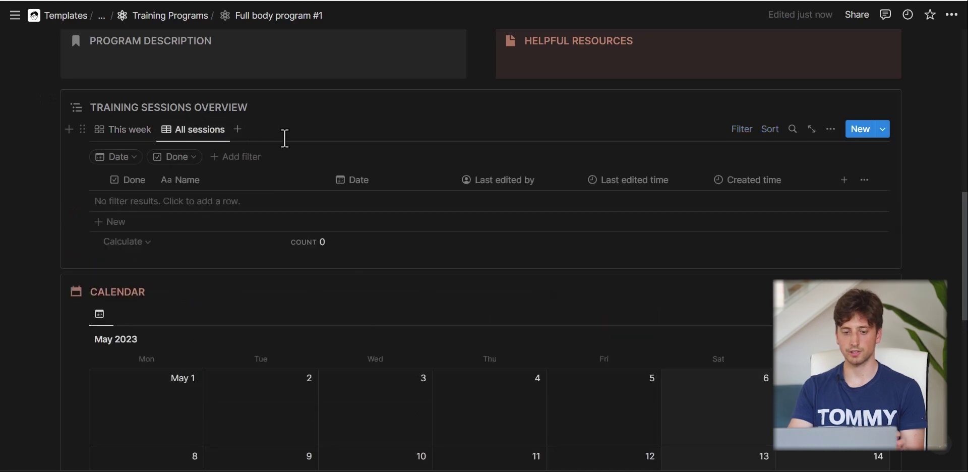
left_click(300, 225)
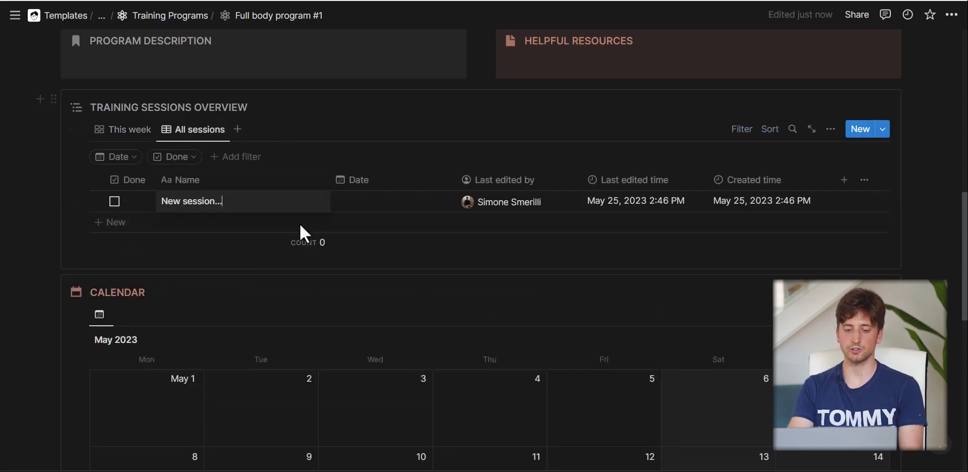
key("BackSpace")
key("BackSpace")
key("BackSpace")
key("BackSpace")
key("BackSpace")
key("BackSpace")
key("BackSpace")
key("BackSpace")
key("BackSpace")
key("BackSpace")
key("BackSpace")
key("BackSpace")
key("BackSpace")
key("BackSpace")
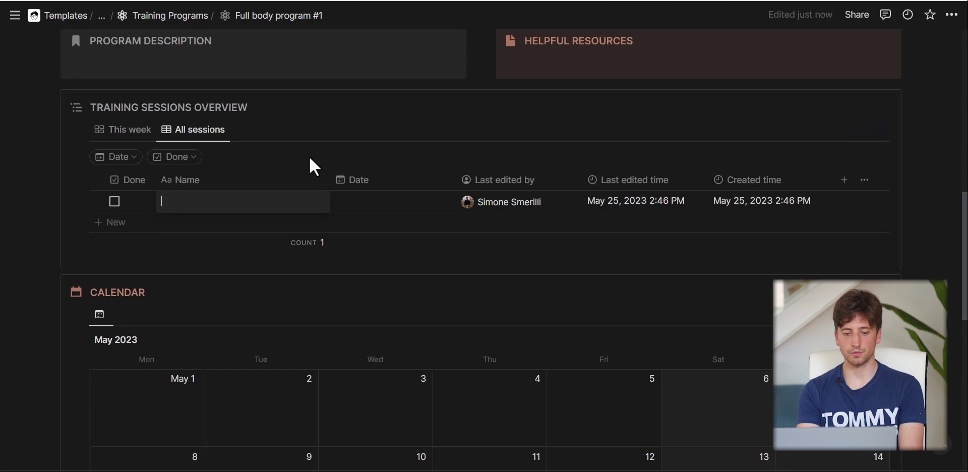
type("session 1")
key("Tab")
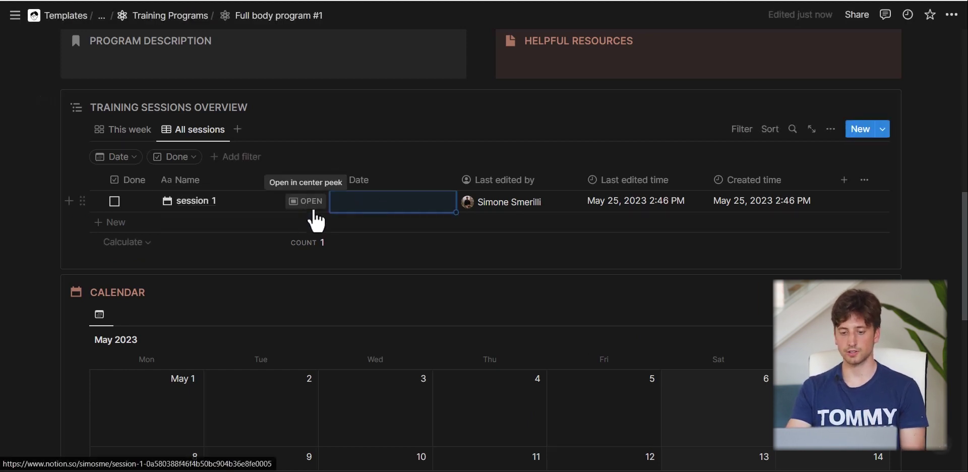
- Open session 1 and set its Date to May 22, 2023
left_click(310, 207)
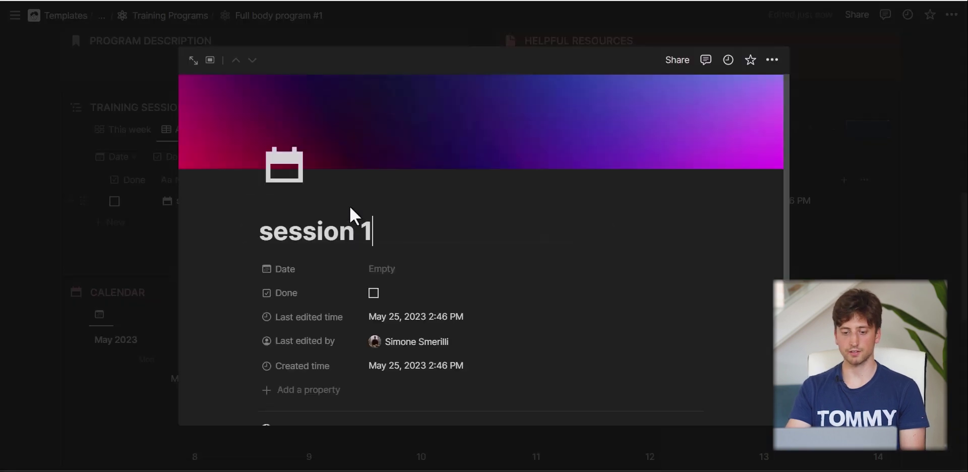
left_click(396, 268)
left_click(387, 260)
left_click(331, 286)
scroll(421, 302, "down", 2)
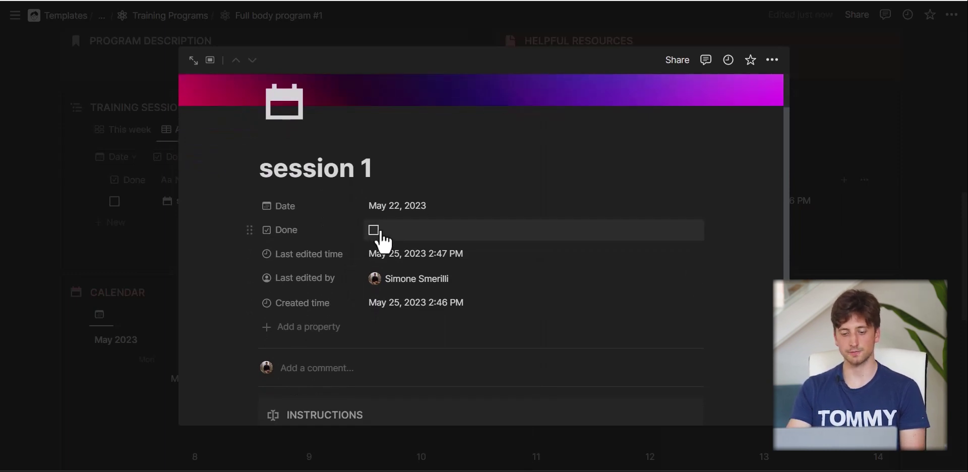
- Review the Instructions and Exercises sections of session 1 and expand the session to a full page
scroll(384, 241, "down", 5)
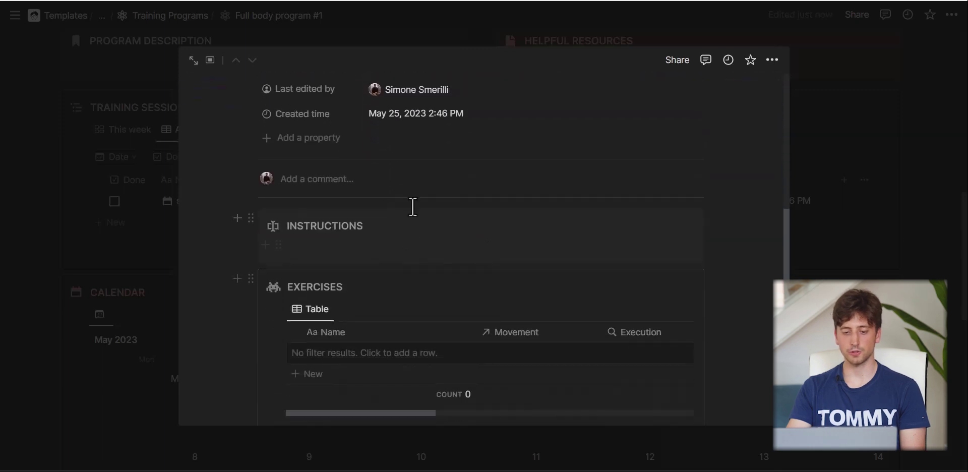
scroll(426, 231, "up", 1)
scroll(426, 232, "down", 2)
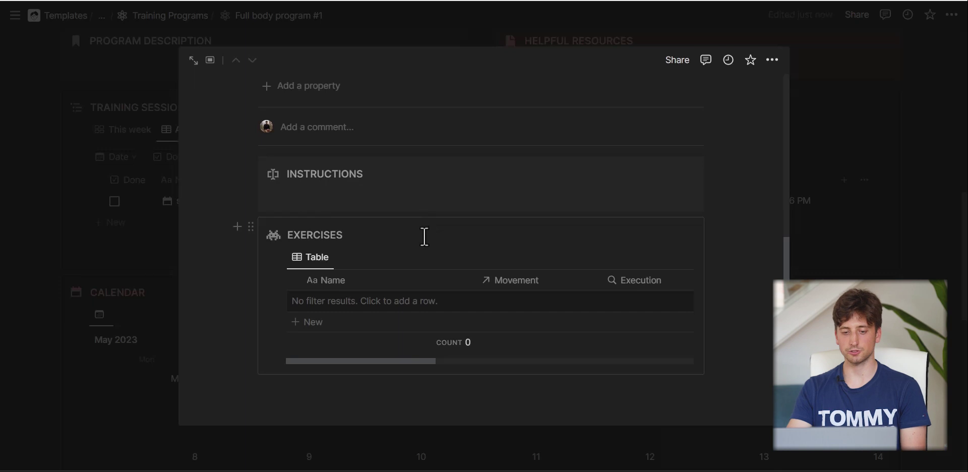
left_click(393, 202)
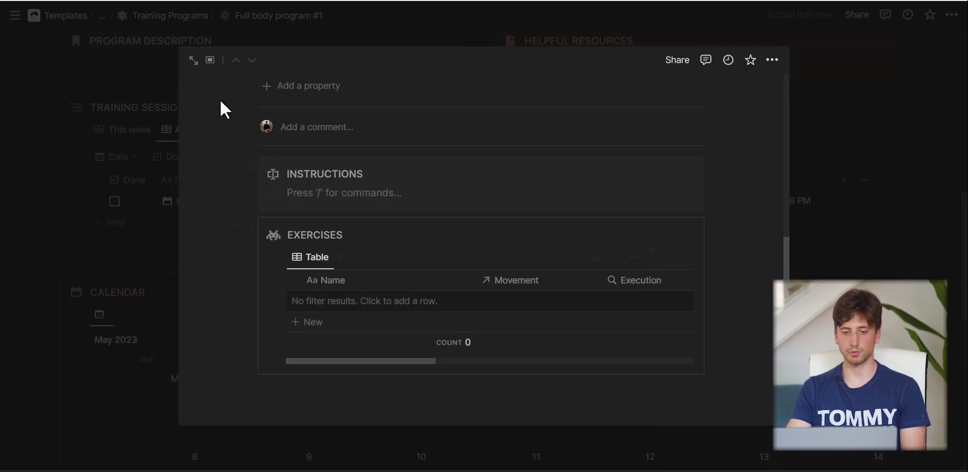
left_click(193, 61)
- Add a "back squat" row to the Exercises table and link it to the Back Squat page in Training Movements
scroll(316, 214, "down", 3)
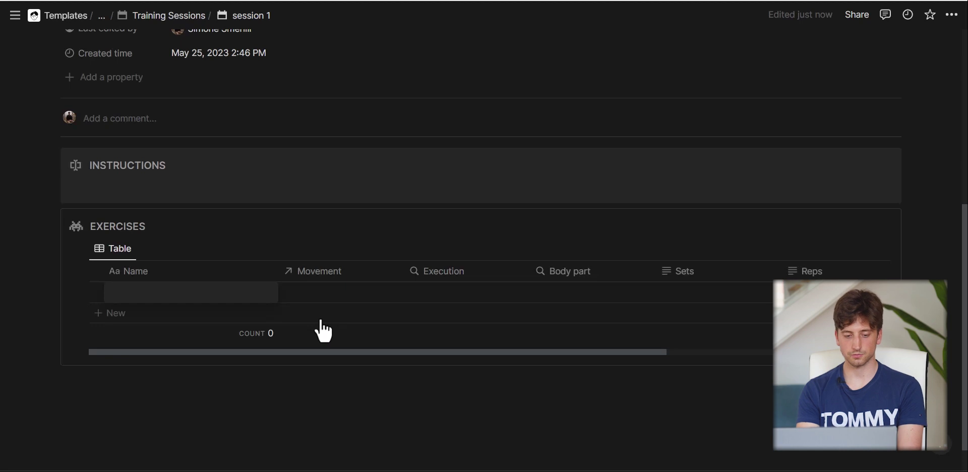
type("back squat")
key("Tab")
left_click(328, 298)
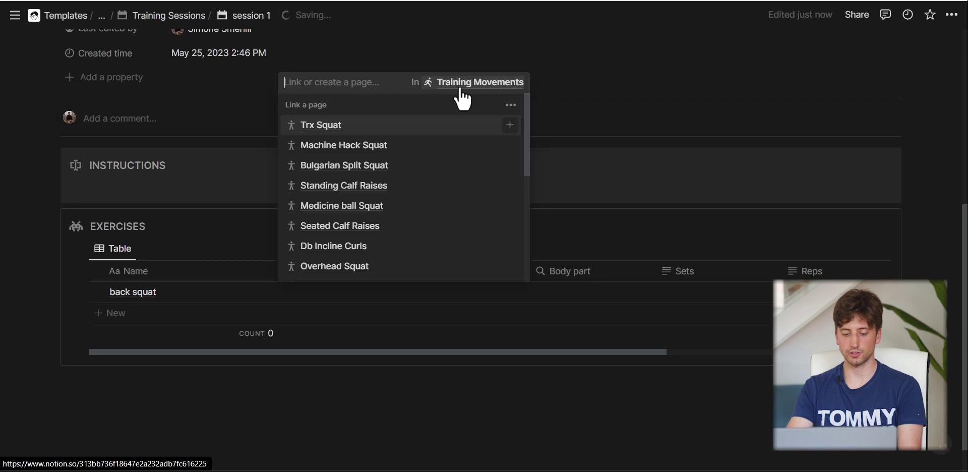
type("back")
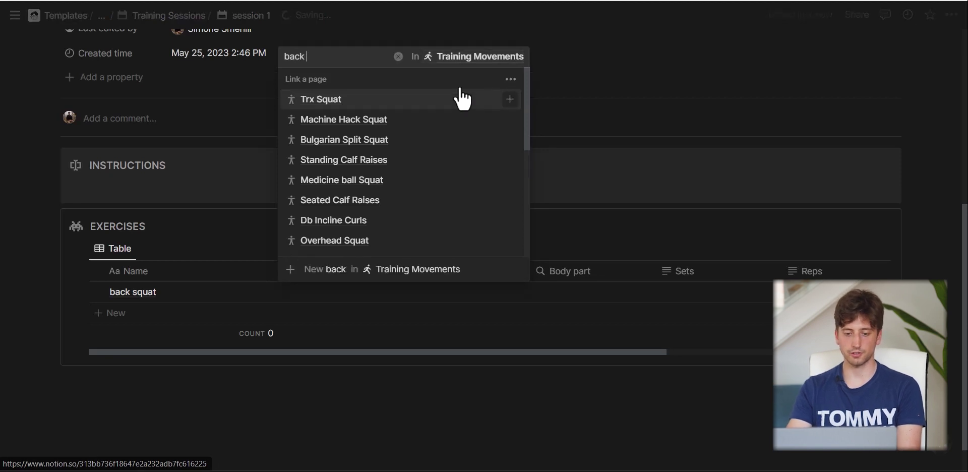
left_click(396, 243)
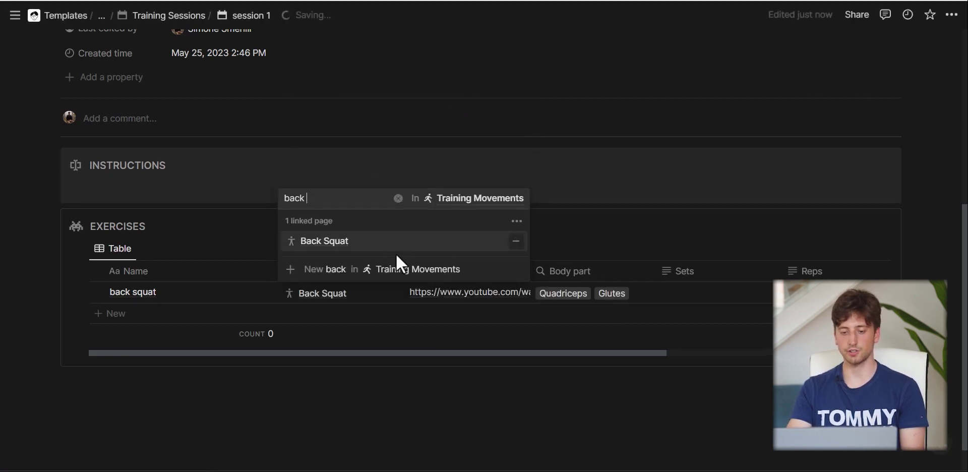
key("Escape")
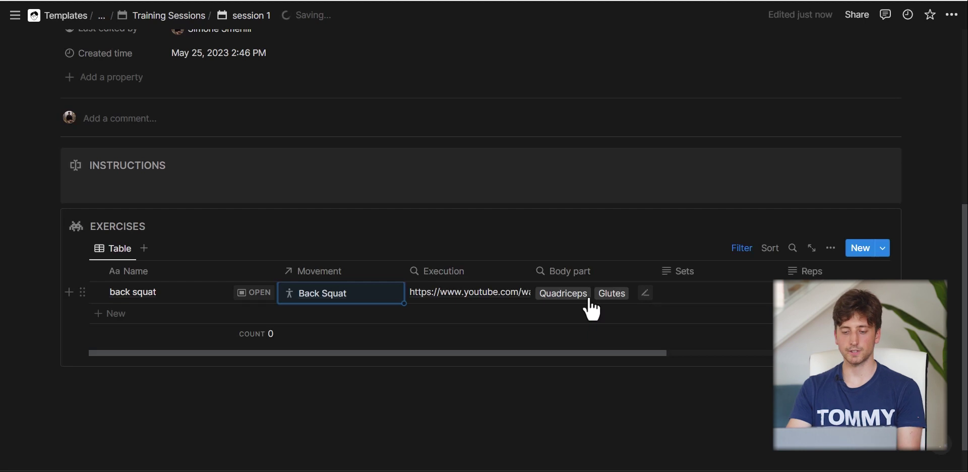
- Fill in the back squat exercise with 4 sets, 5 reps and a rest of 120
left_click(698, 306)
type("4")
key("Return")
key("Tab")
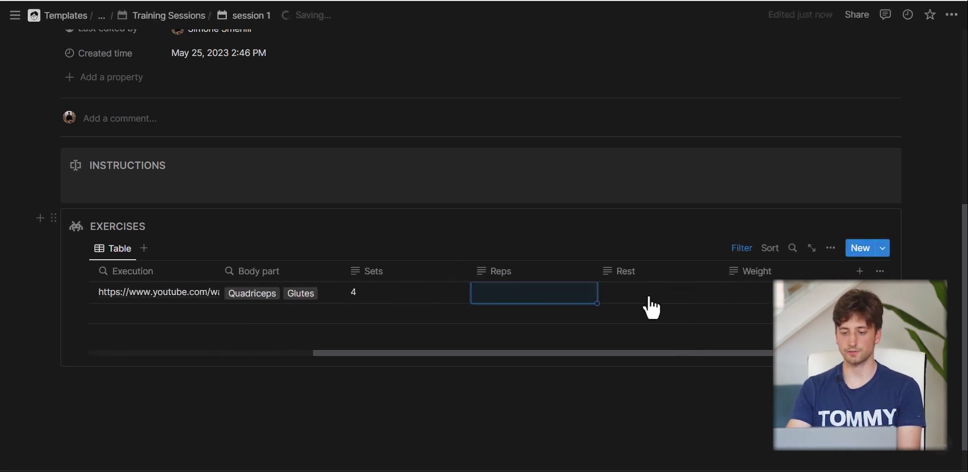
left_click(562, 296)
type("5")
key("Tab")
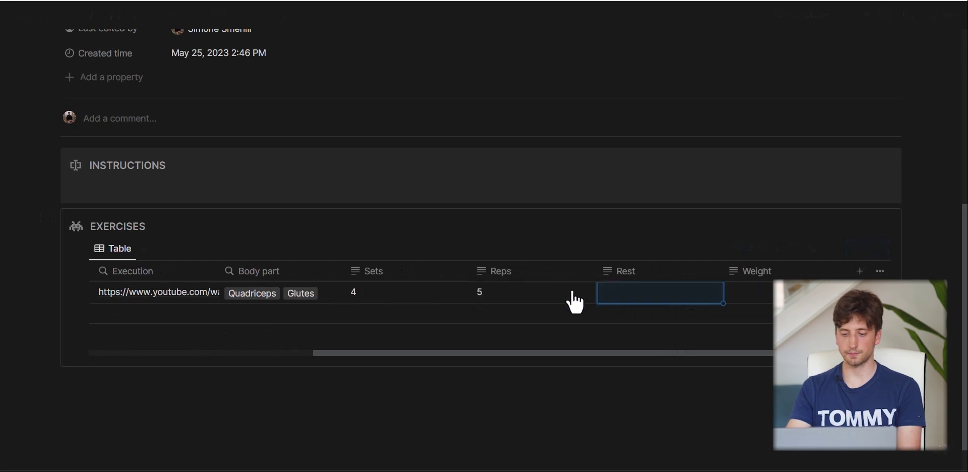
type("120")
key("Tab")
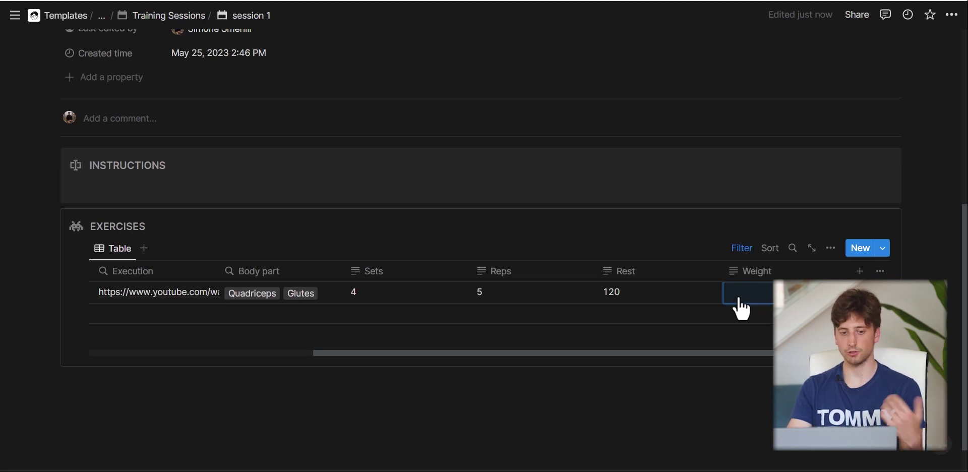
- Return to the Full body program #1 page and duplicate session 1 in the All sessions view
key("alt+Left")
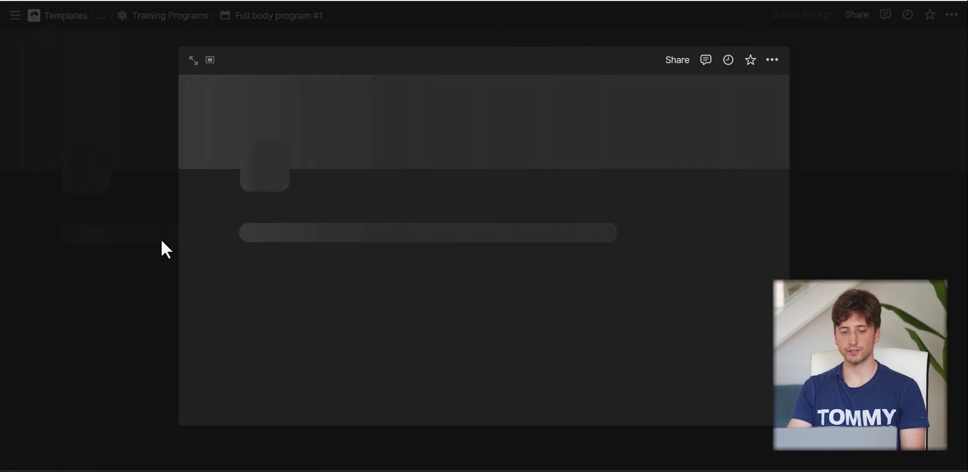
left_click(134, 275)
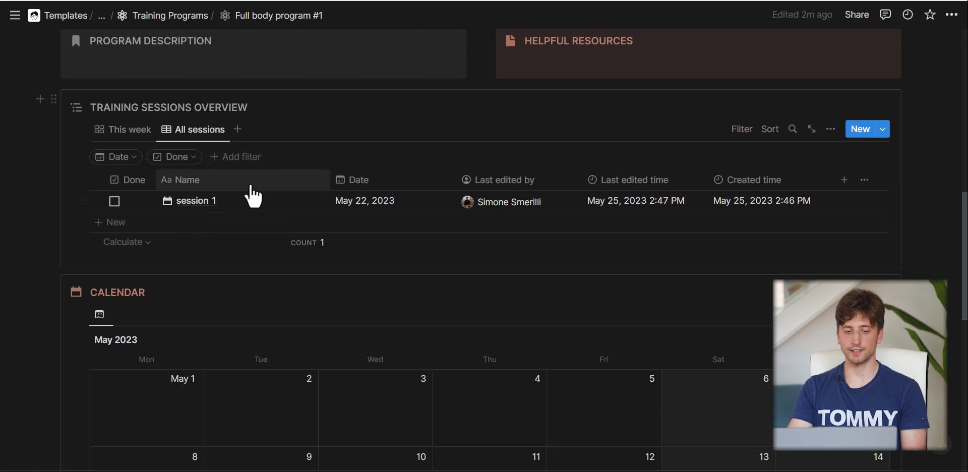
left_click(98, 200)
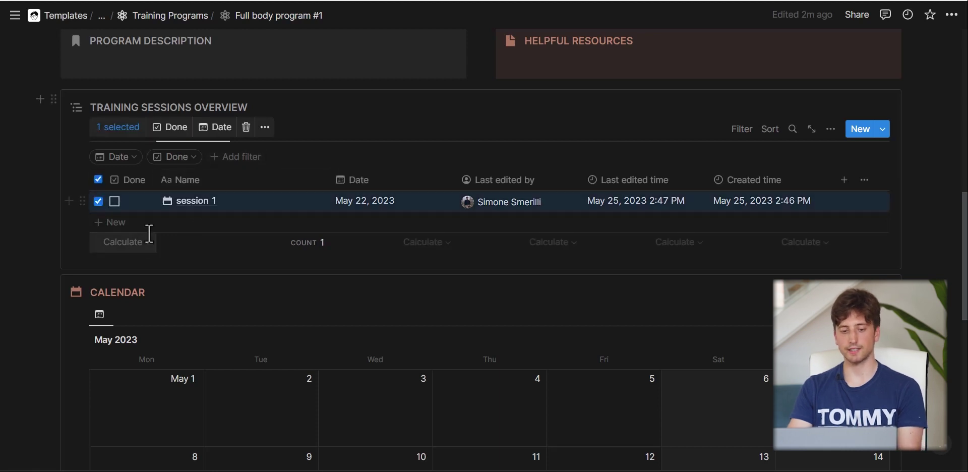
left_click(81, 201)
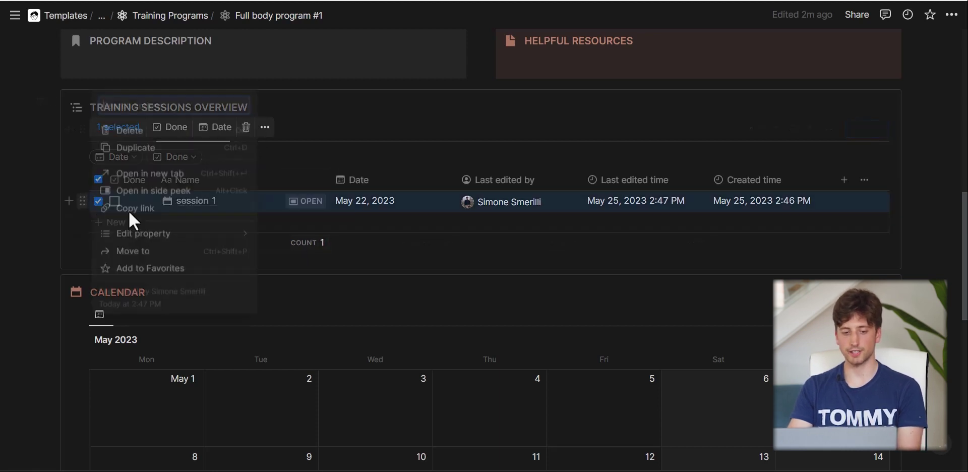
left_click(157, 151)
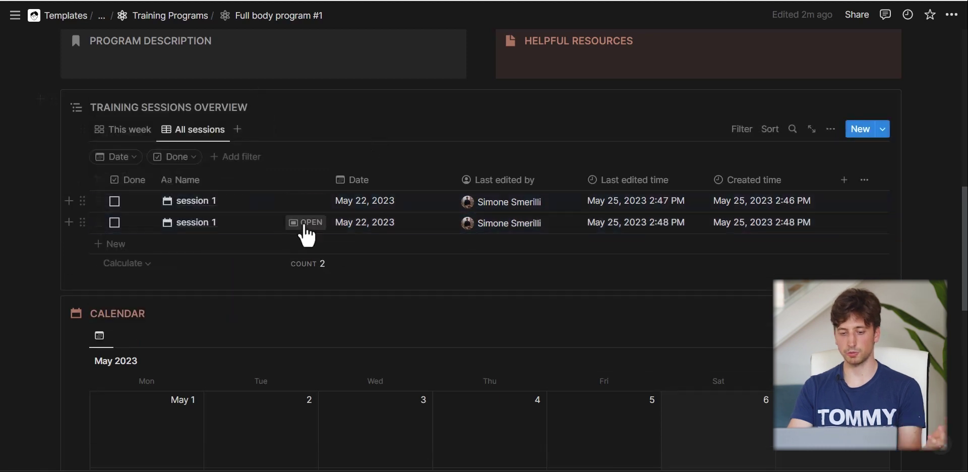
- Rename the duplicated session as "session 4", set its Date to May 29, 2023, check its Exercises table and close it
left_click(310, 222)
left_click_drag(361, 237, 380, 236)
type("4")
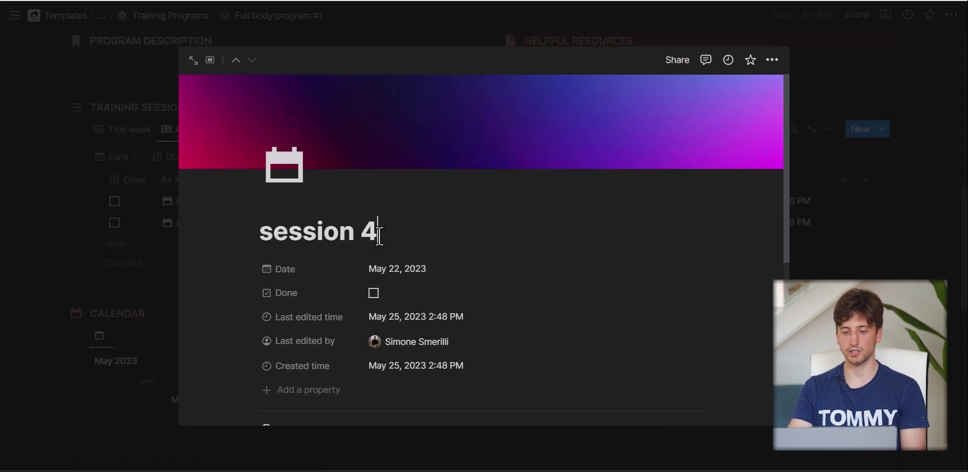
scroll(421, 244, "down", 2)
left_click(419, 212)
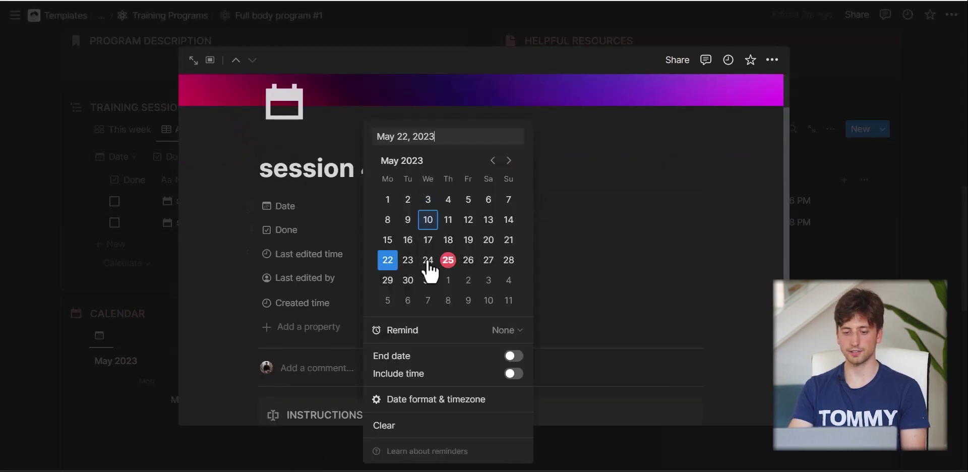
left_click(388, 280)
scroll(405, 217, "down", 5)
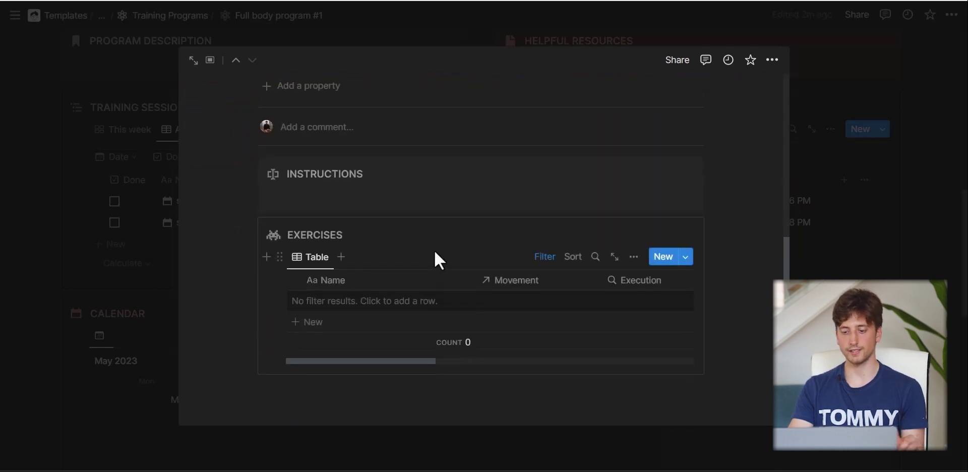
left_click(73, 269)
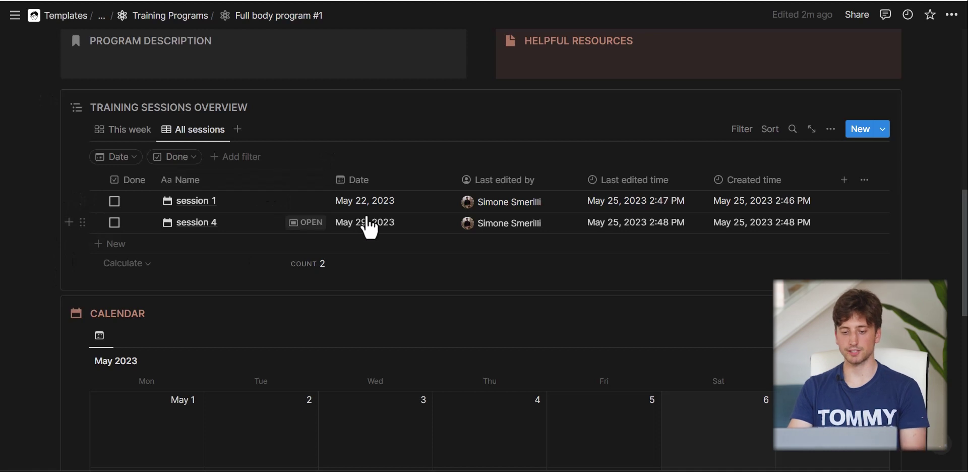
- Review the May 2023 calendar and compare the This week and All sessions views of the training sessions overview
scroll(367, 225, "down", 6)
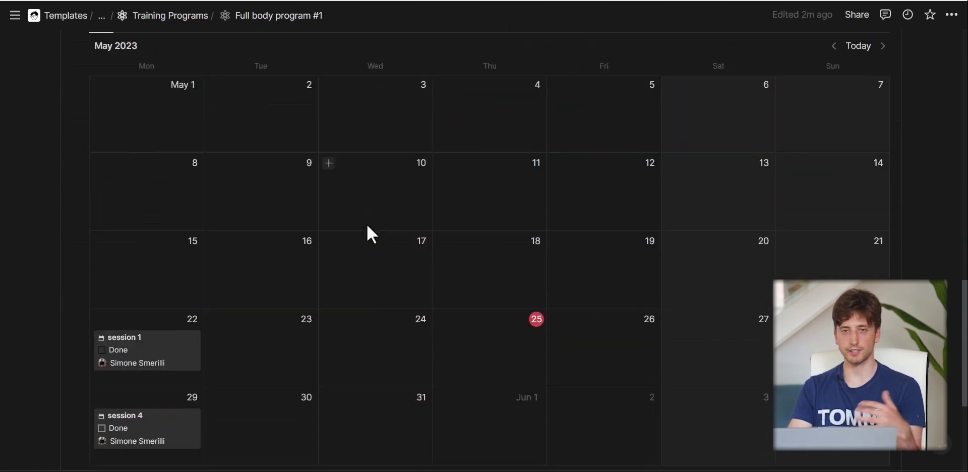
scroll(368, 226, "down", 2)
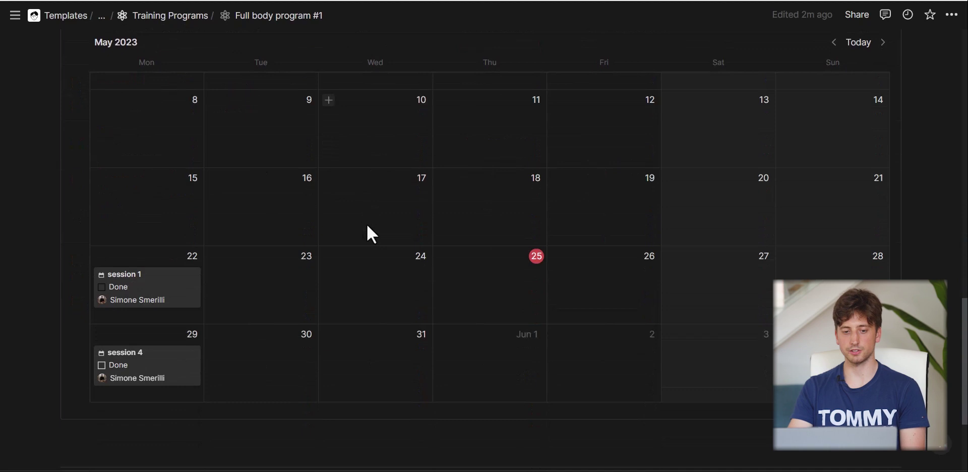
scroll(374, 262, "up", 6)
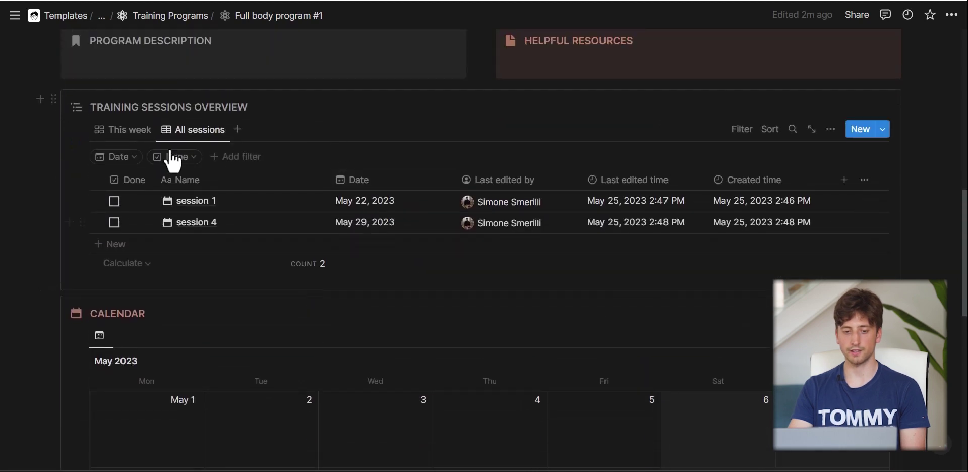
left_click(124, 131)
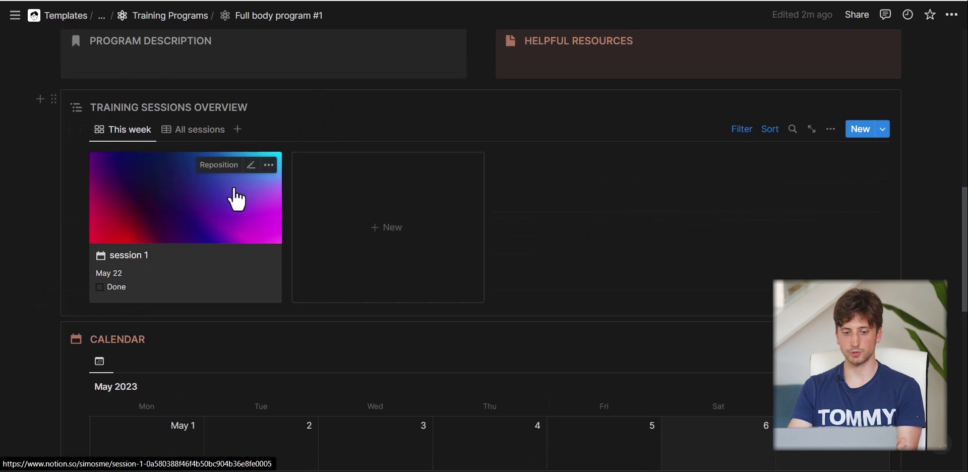
left_click(187, 135)
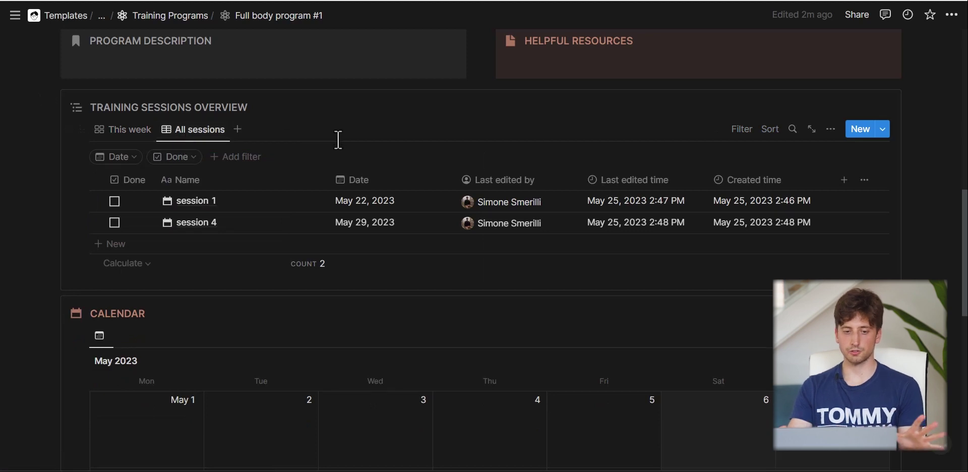
- View the sharing and invite options for the Full body program #1 page, then close them without inviting anyone
scroll(335, 138, "up", 3)
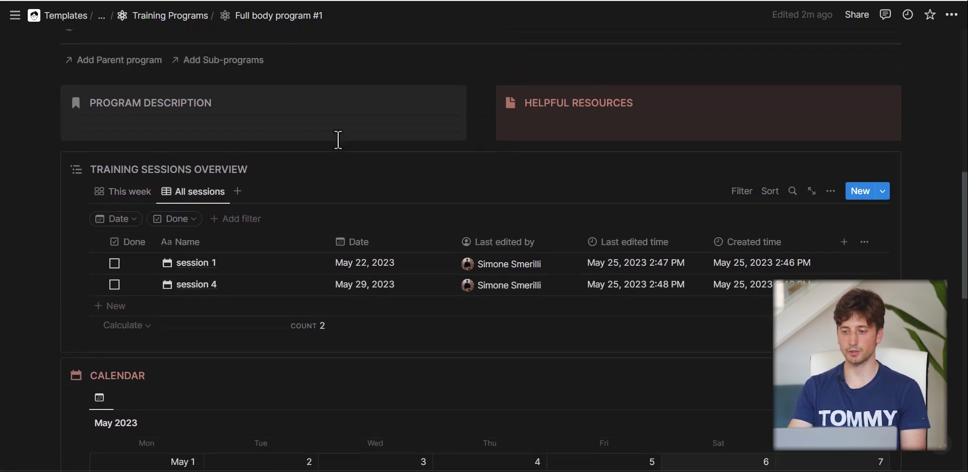
left_click(853, 18)
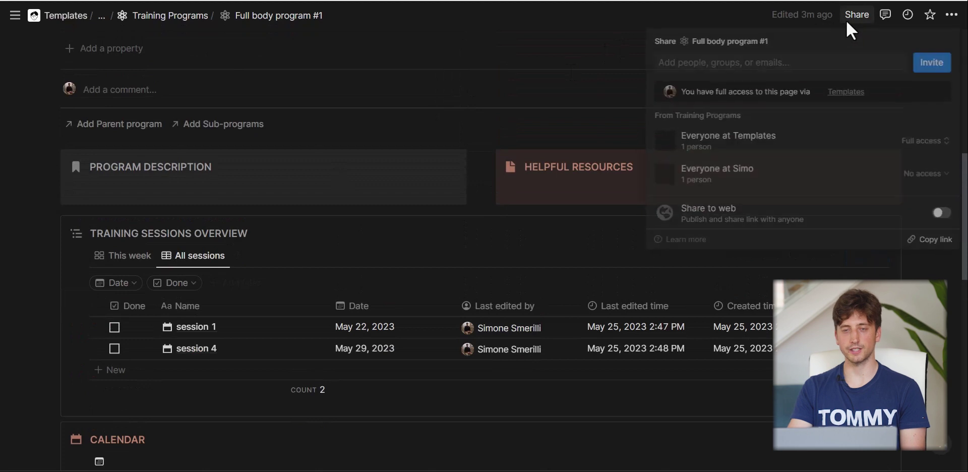
left_click(779, 63)
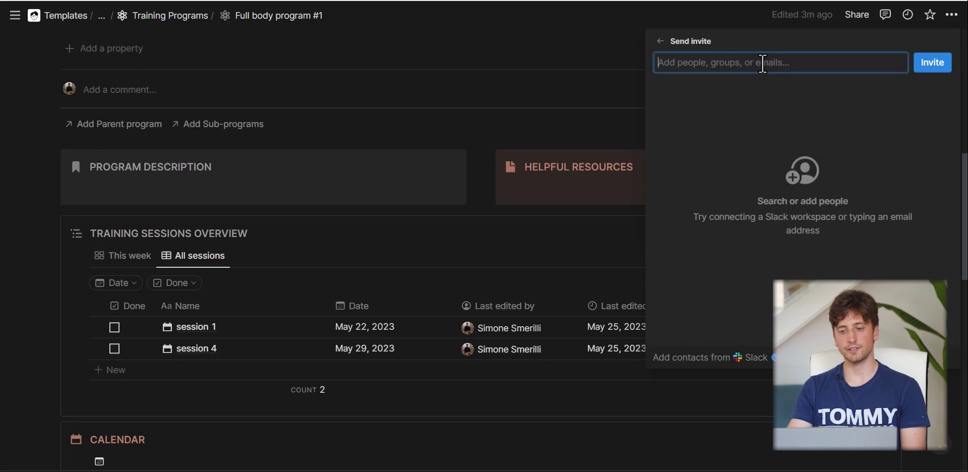
left_click(598, 94)
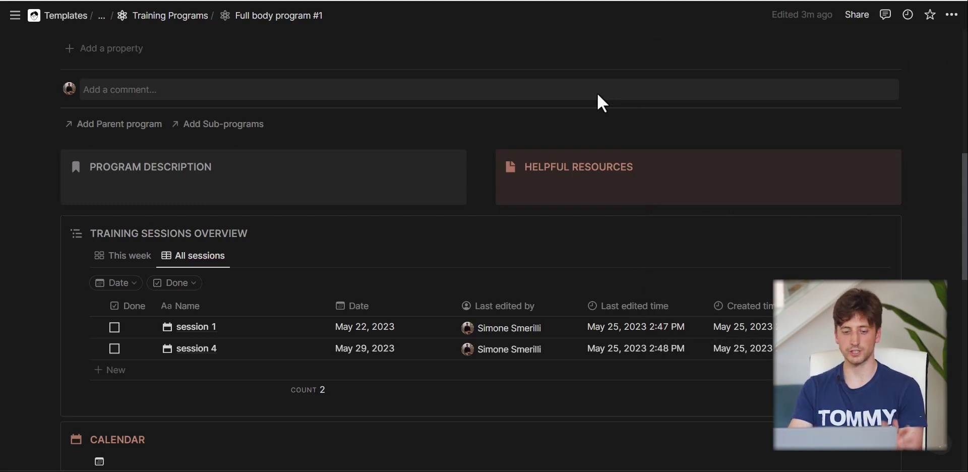
- Return to the Training Programs database and expand the sub-programs of "Full body program intermediate/advanced"
scroll(566, 126, "down", 3)
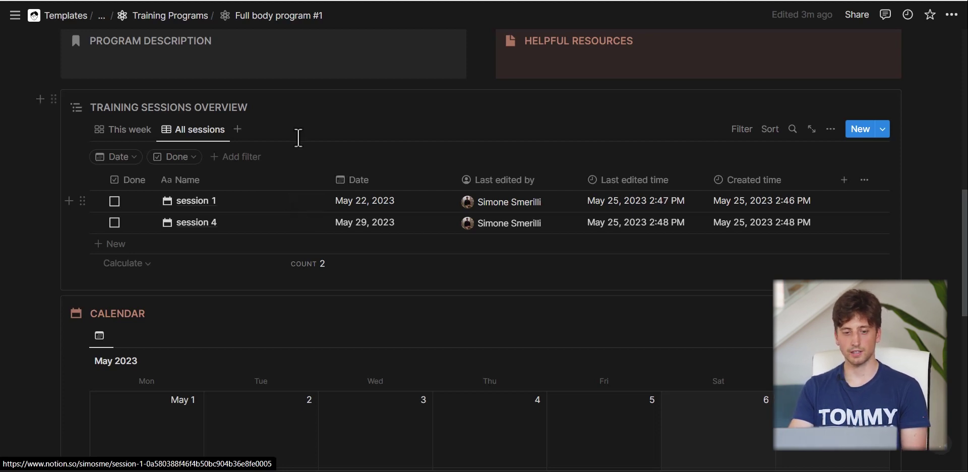
left_click(162, 17)
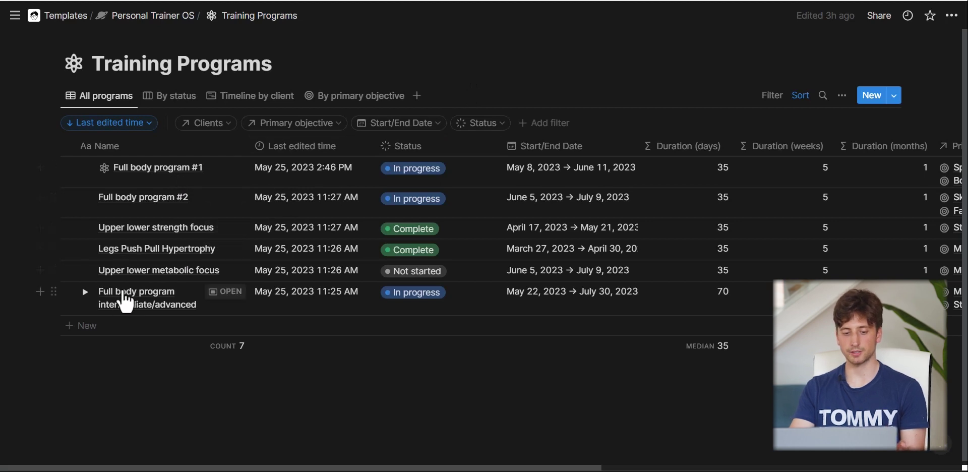
scroll(131, 302, "down", 1)
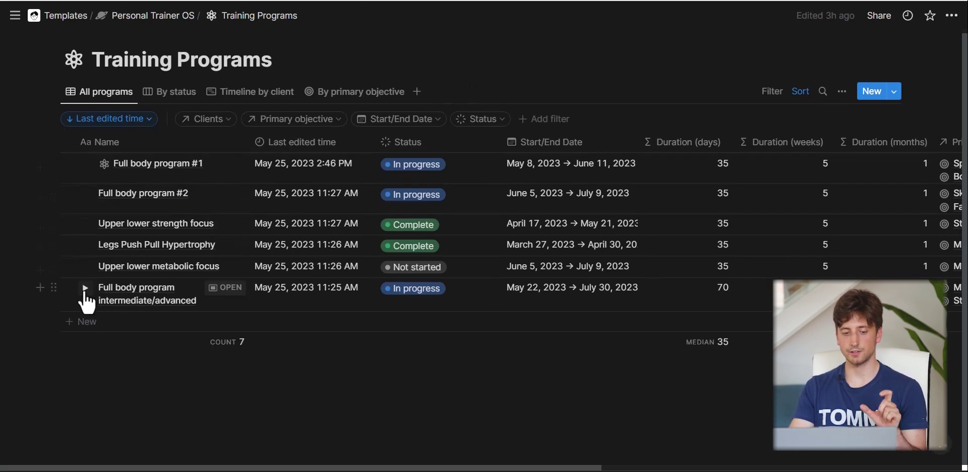
left_click(85, 288)
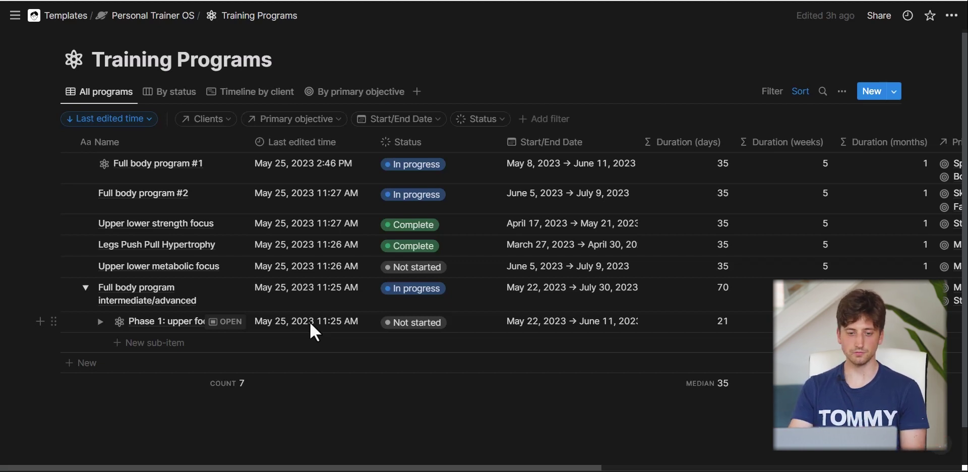
- Go back to the Personal Trainer OS home page and open the Training Adaptations database to review its entries
left_click(154, 16)
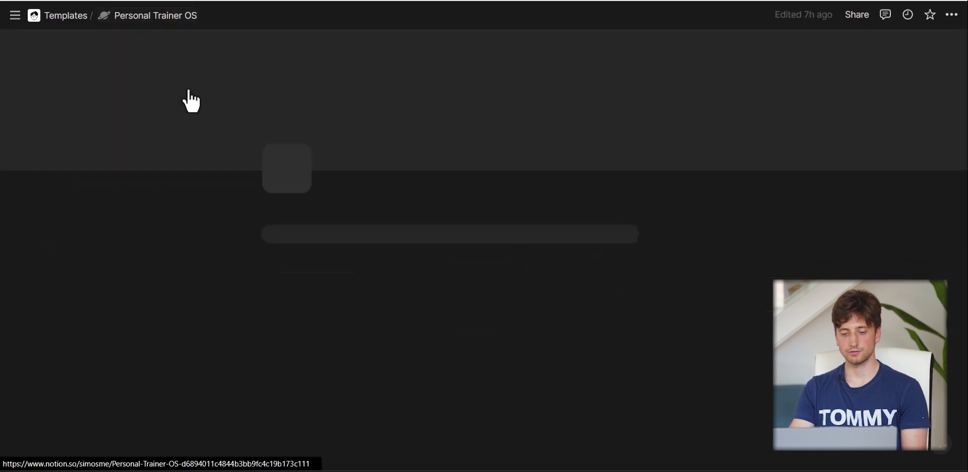
scroll(363, 174, "down", 3)
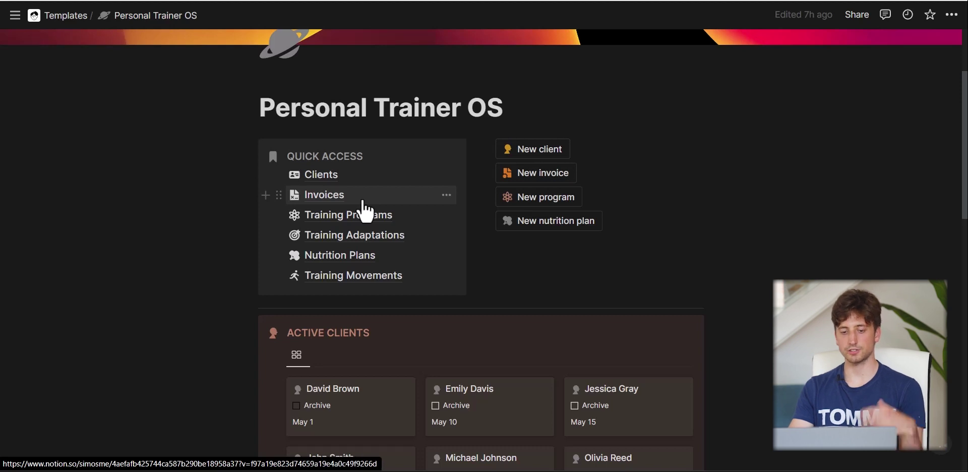
scroll(364, 209, "down", 1)
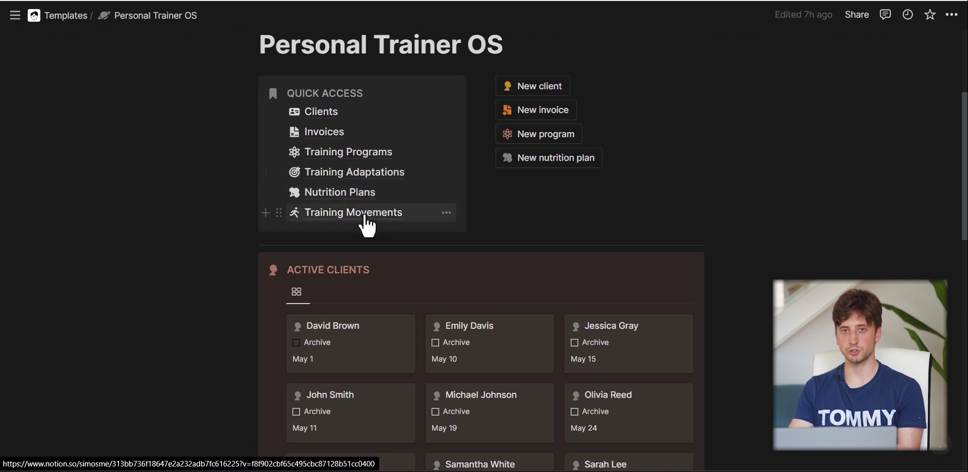
left_click(362, 173)
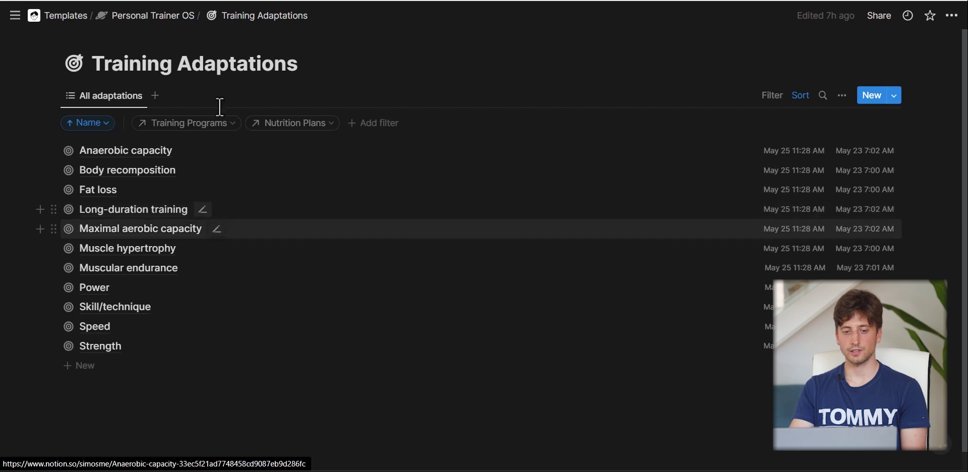
- Return to the Personal Trainer OS home page and open the Training Movements database to review its movements, leaving no row selected
left_click(151, 16)
scroll(284, 224, "down", 1)
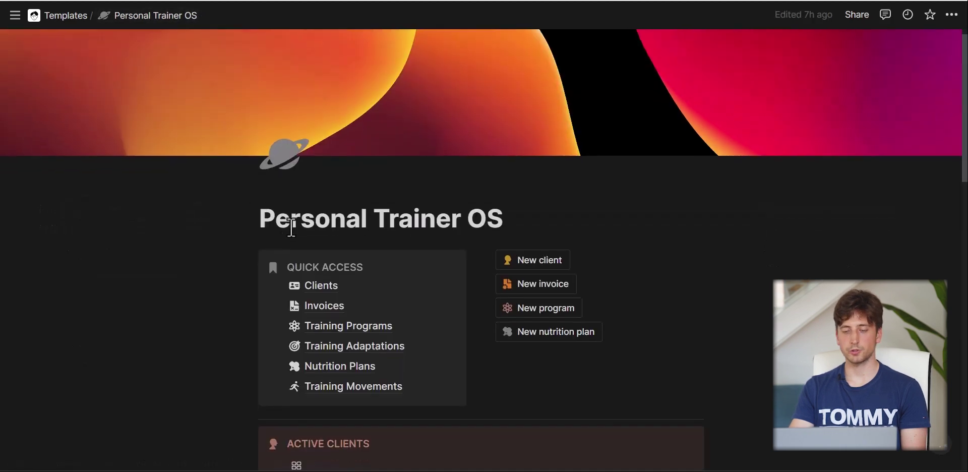
left_click(334, 344)
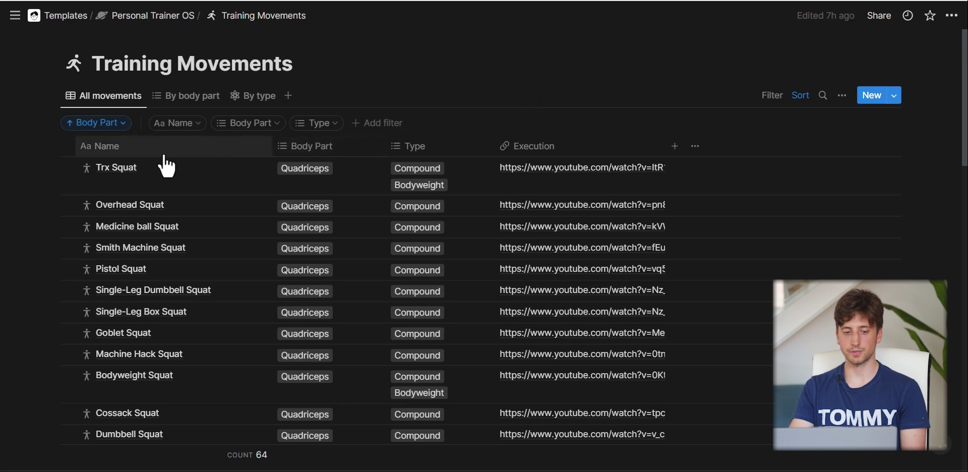
left_click(69, 168)
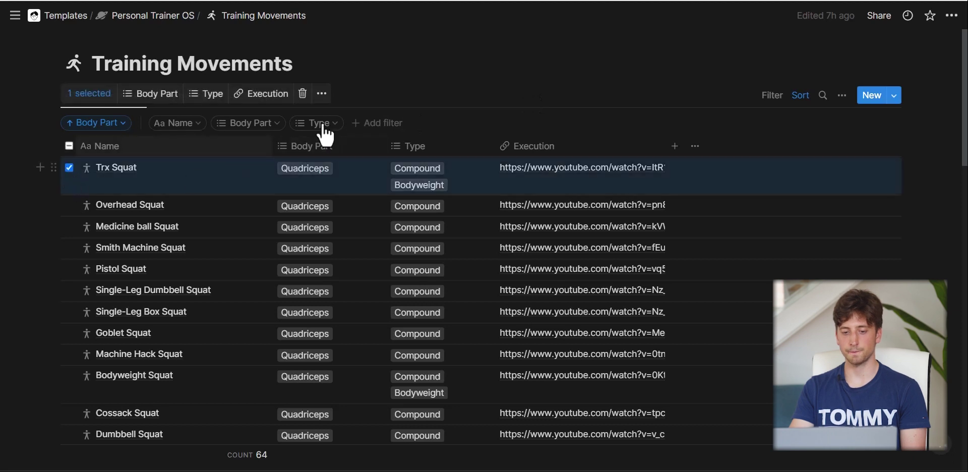
left_click(390, 106)
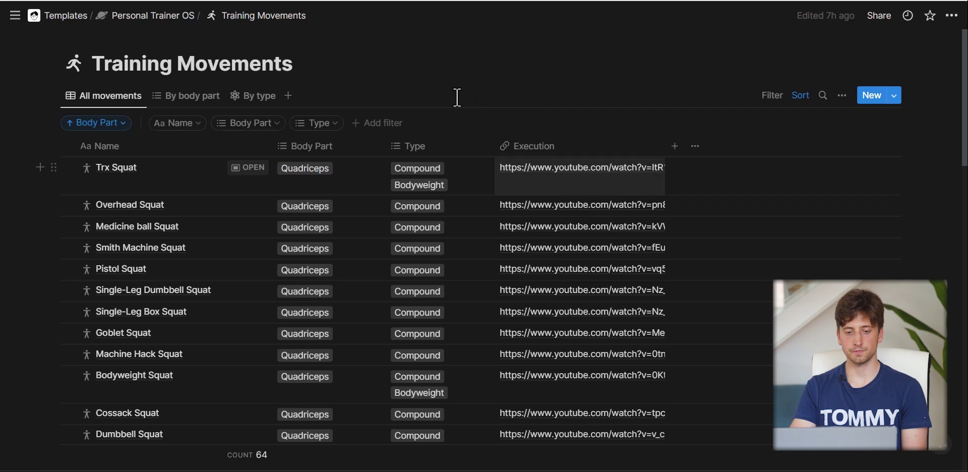
- Go back to the home page, open the Nutrition Plans database and open "Body recomp plan #1" as a full page
key("ctrl+[")
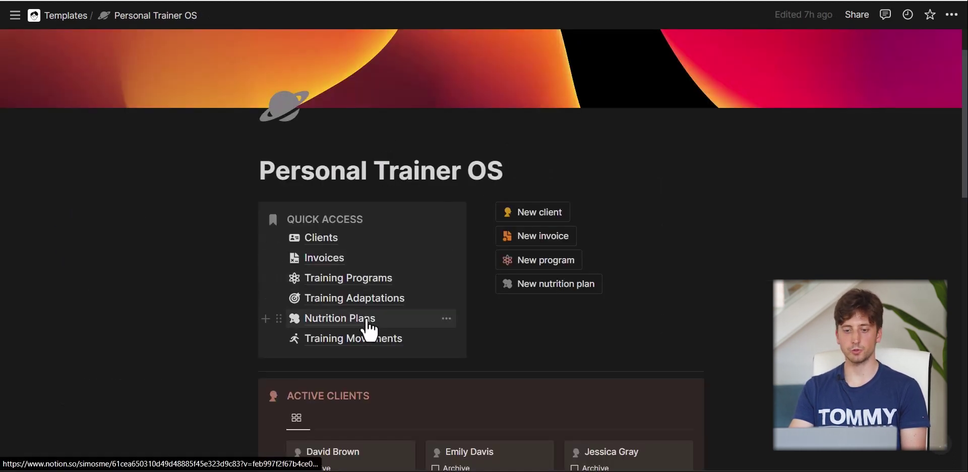
left_click(368, 323)
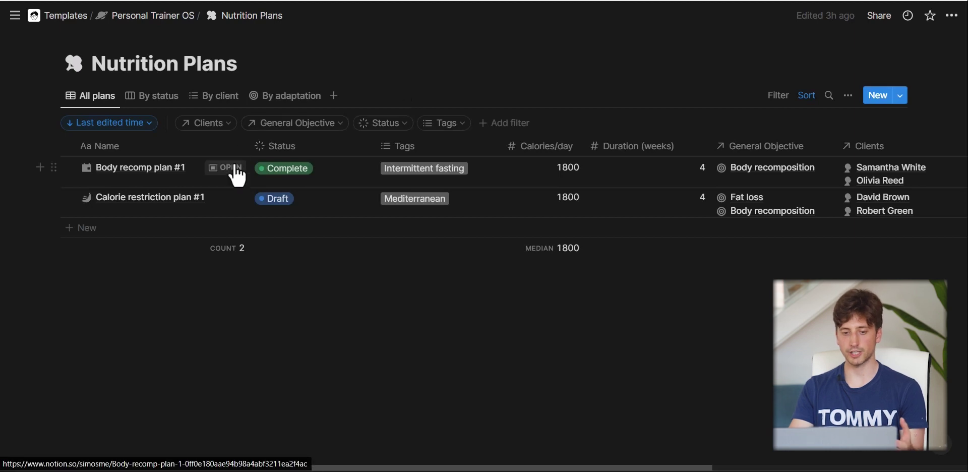
left_click(232, 169)
left_click(193, 61)
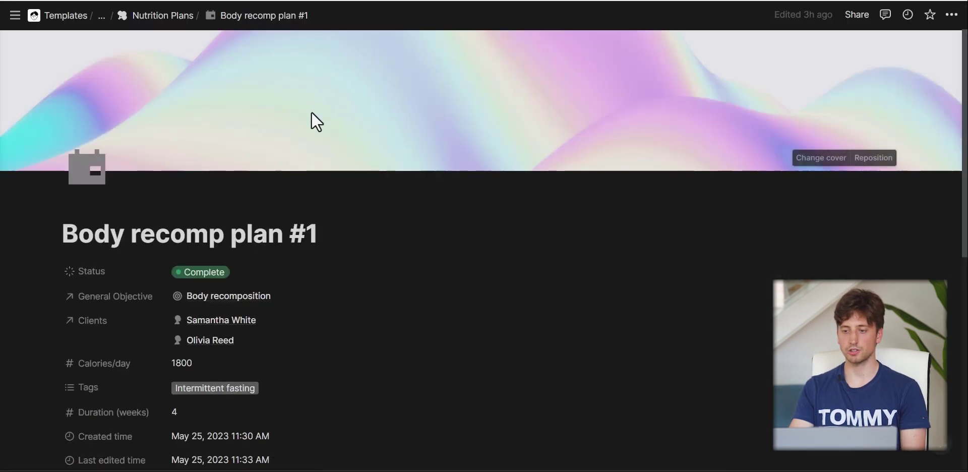
- View the sharing options of the Body recomp plan #1 page, including Share to web, and close them
left_click(857, 15)
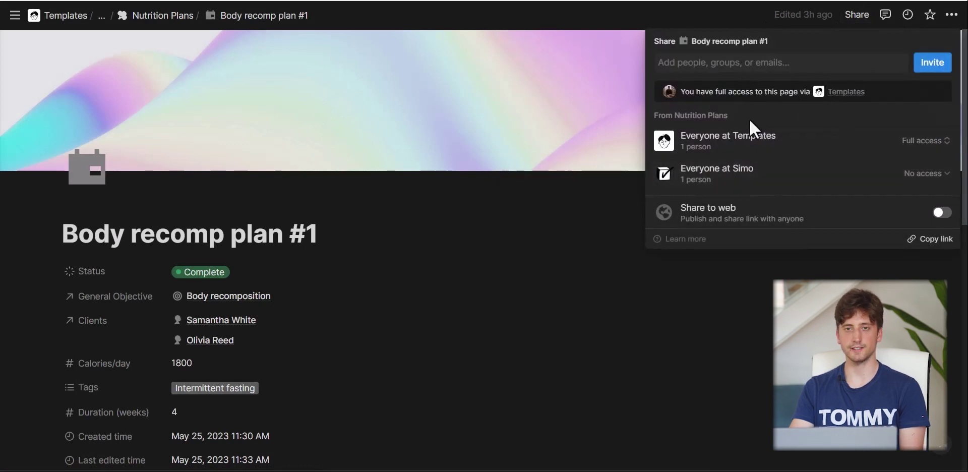
mouse_move(789, 217)
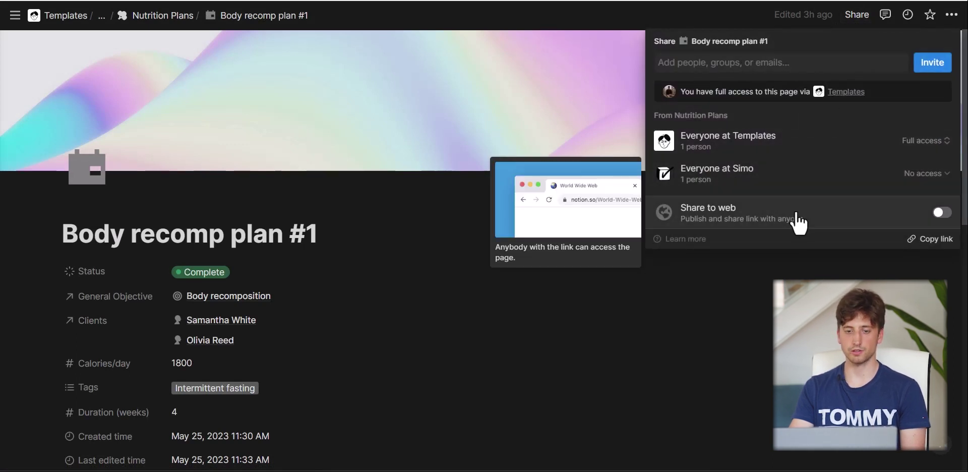
left_click(563, 30)
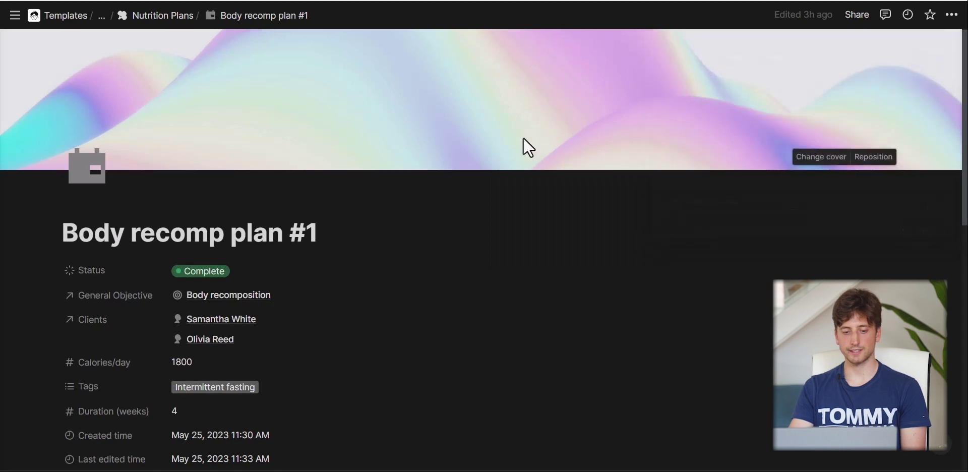
- Review the properties of Body recomp plan #1 and view the available Tags options without changing the selection
scroll(522, 137, "down", 3)
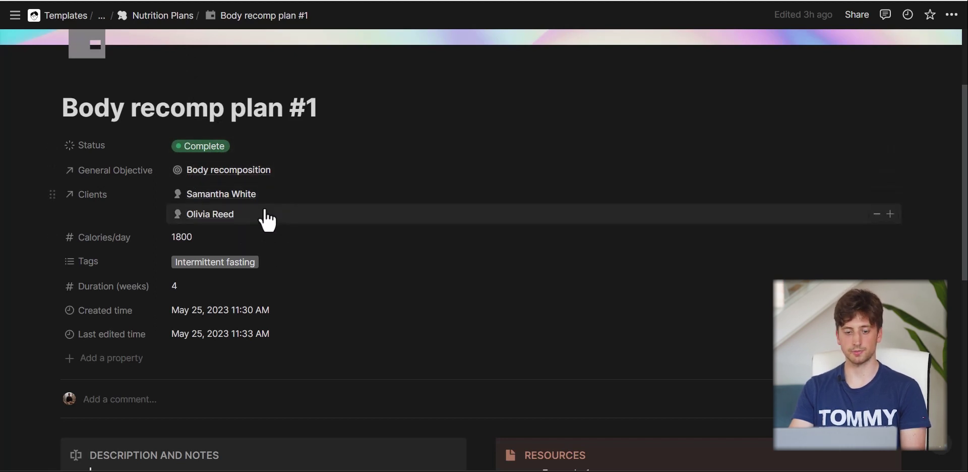
scroll(266, 218, "down", 2)
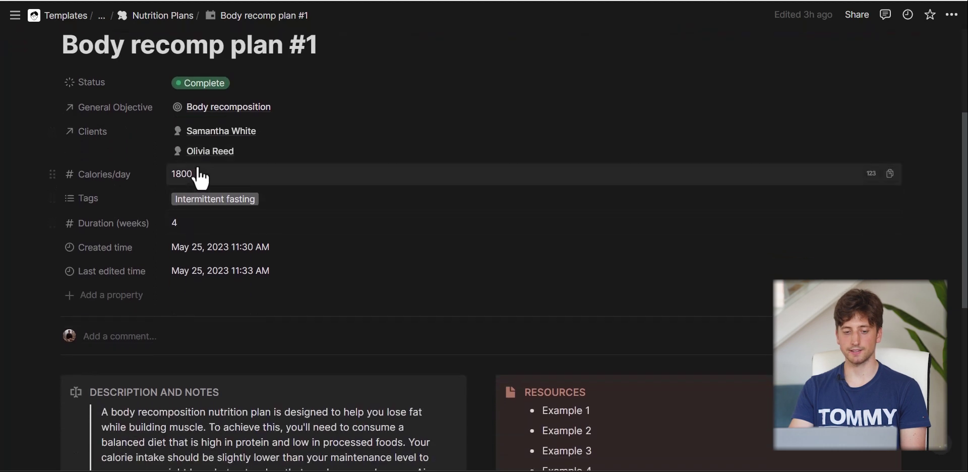
left_click(216, 199)
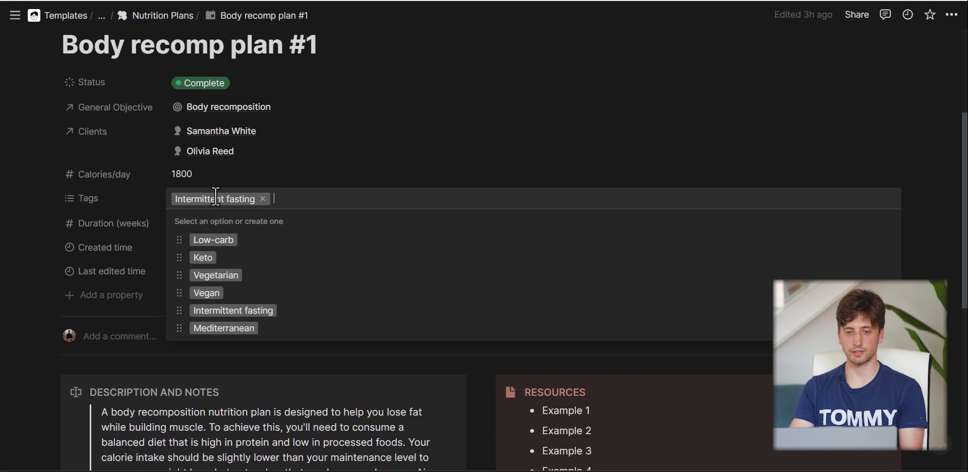
left_click(136, 212)
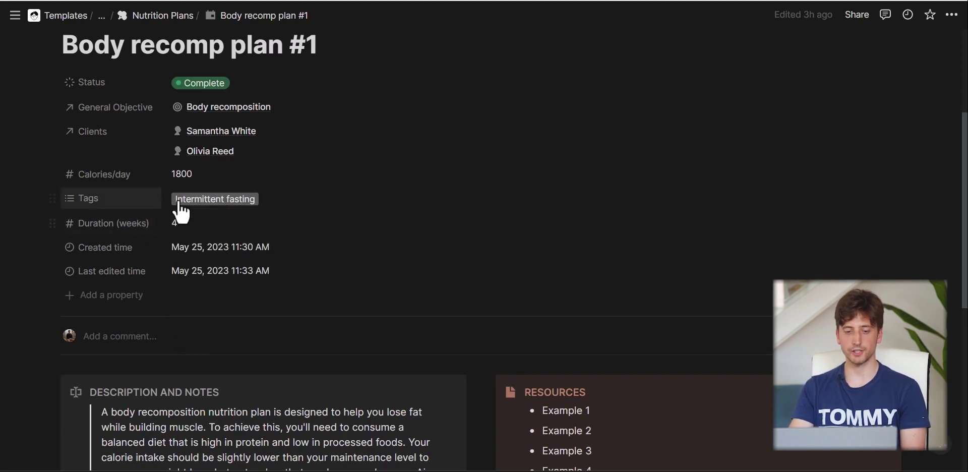
- Review the nutrition plan's description and resources, then expand the Day 1 section to view its meal table
scroll(242, 210, "down", 1)
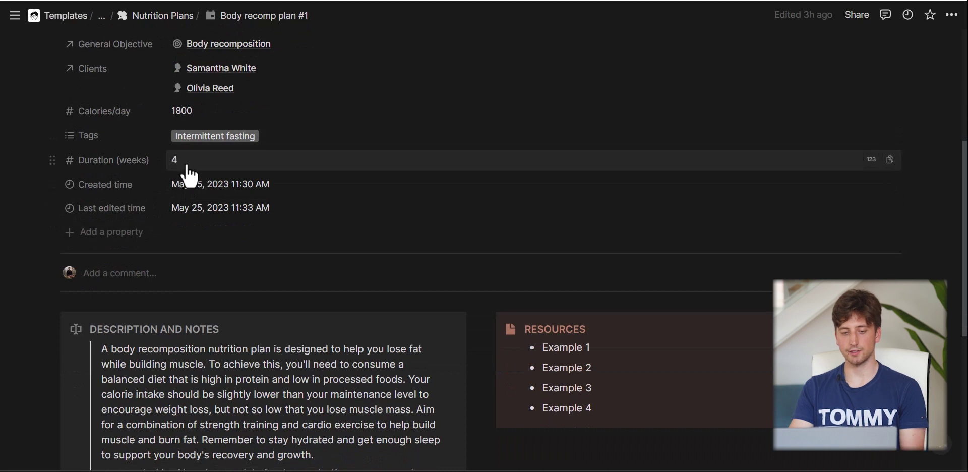
scroll(185, 173, "down", 5)
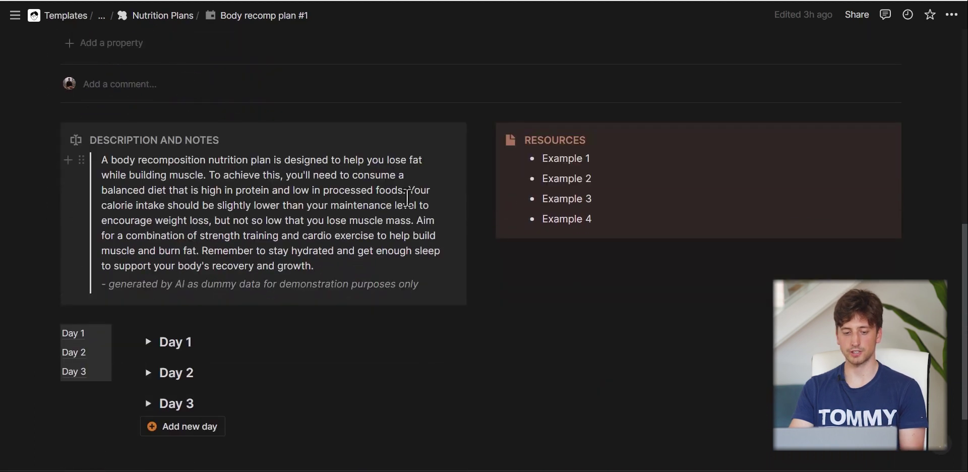
scroll(455, 215, "down", 3)
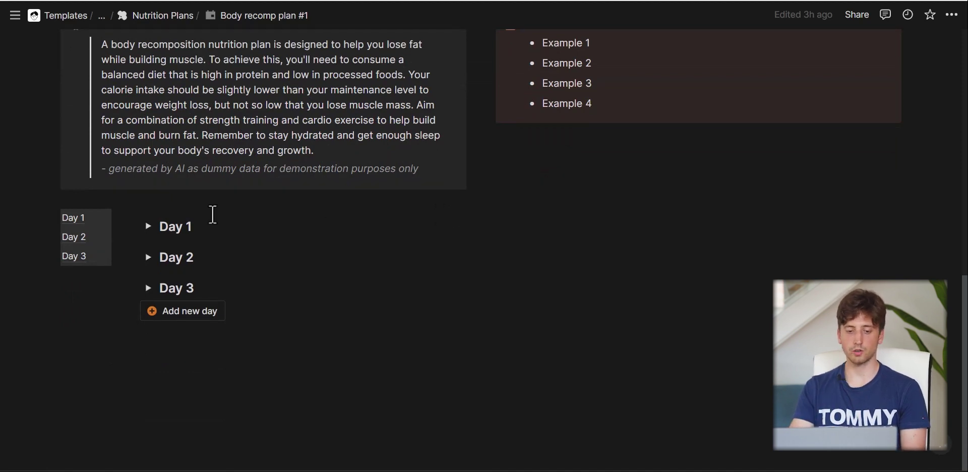
left_click(147, 225)
scroll(214, 232, "down", 2)
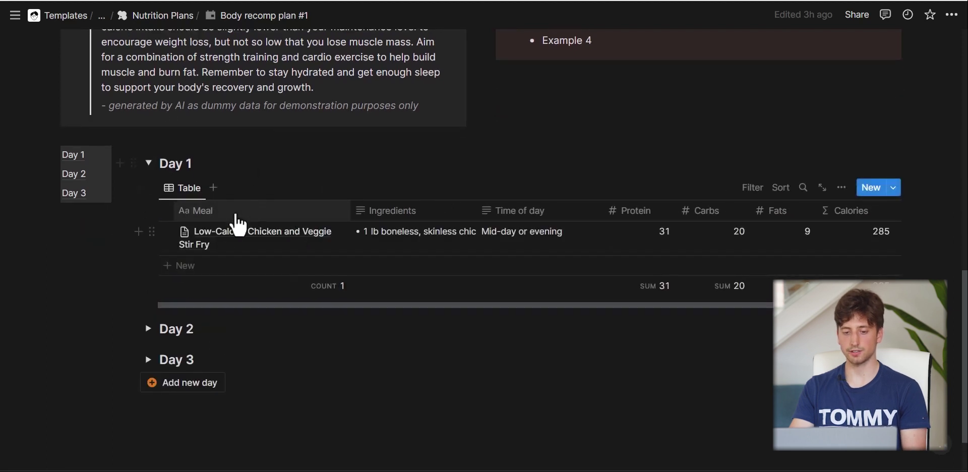
- Open the Low-Calorie Chicken and Veggie Stir Fry meal, review its macros, ingredients and cooking instructions, then close it and collapse Day 1
left_click(271, 249)
left_click(326, 232)
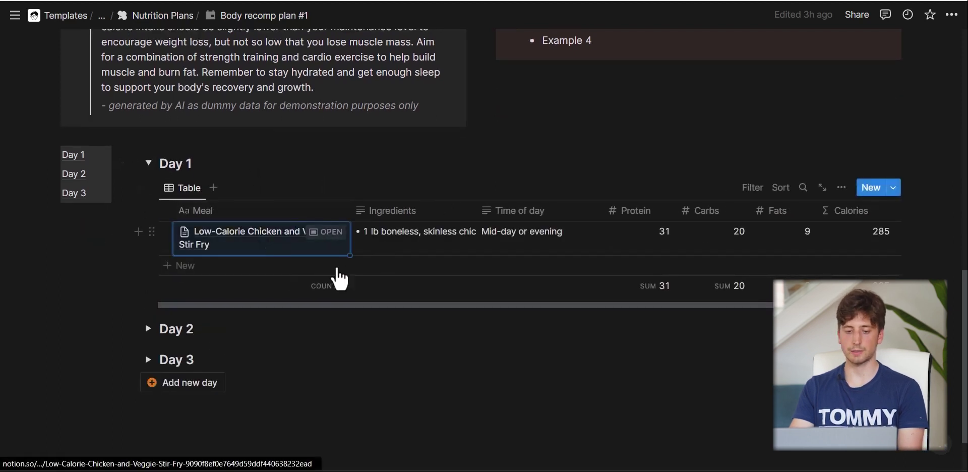
scroll(428, 253, "down", 2)
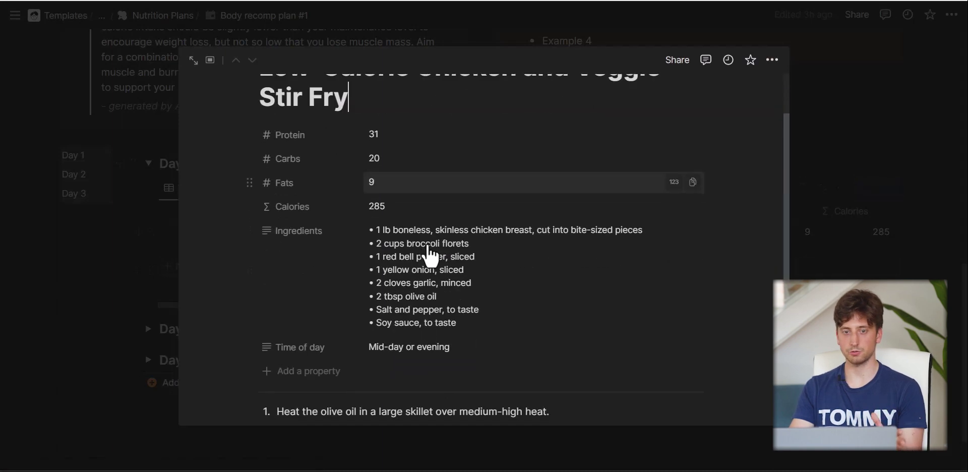
scroll(429, 254, "down", 5)
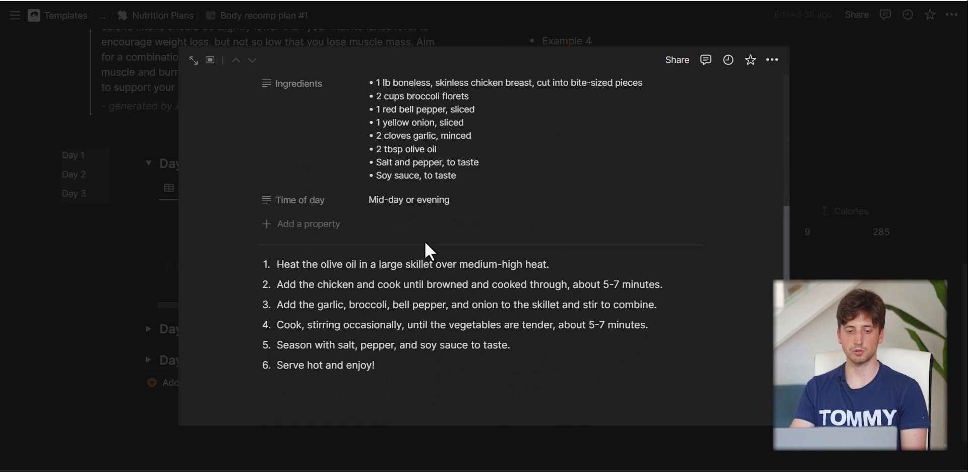
left_click(145, 240)
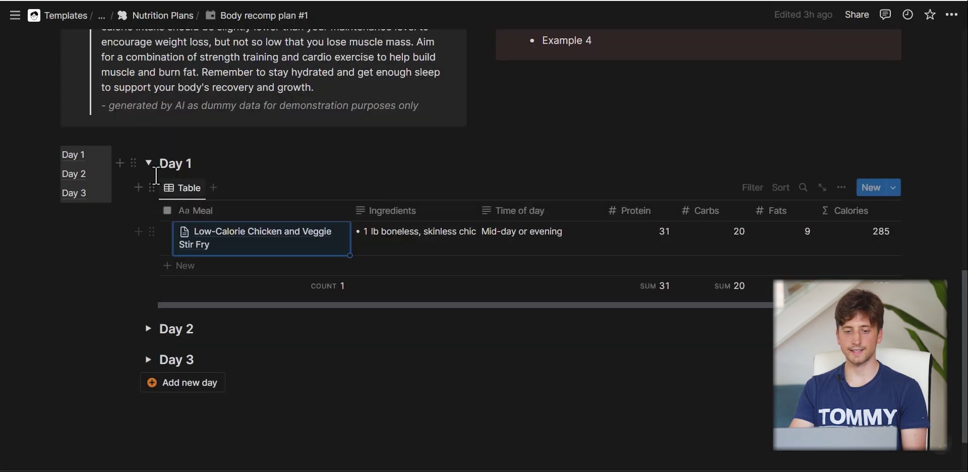
left_click(149, 165)
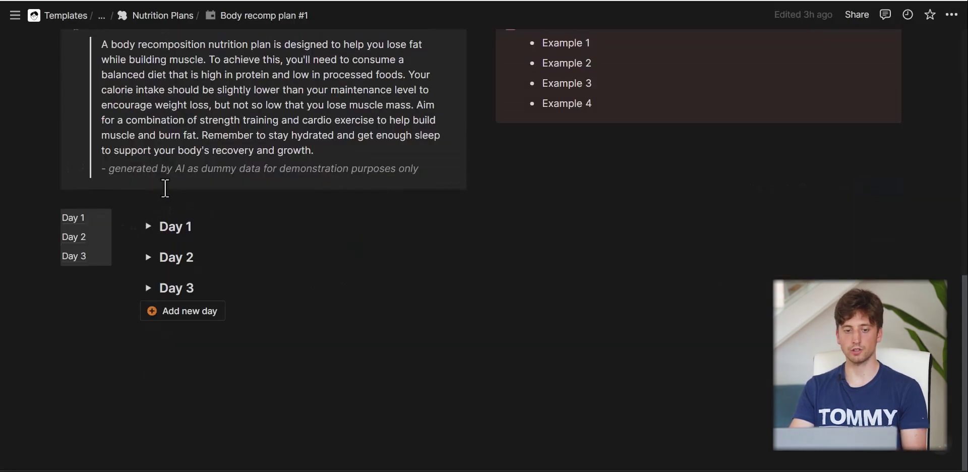
- Return to the Nutrition Plans database and view its available page templates without creating a new plan
left_click(147, 15)
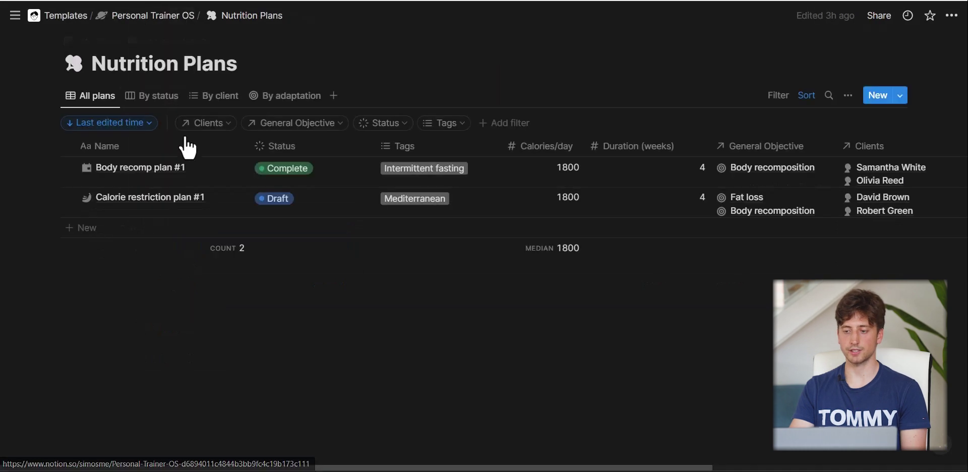
left_click(900, 96)
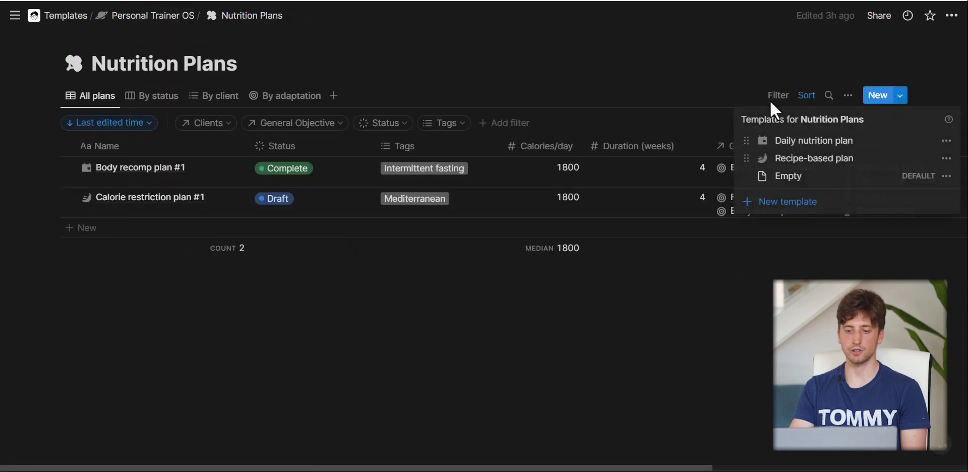
left_click(688, 134)
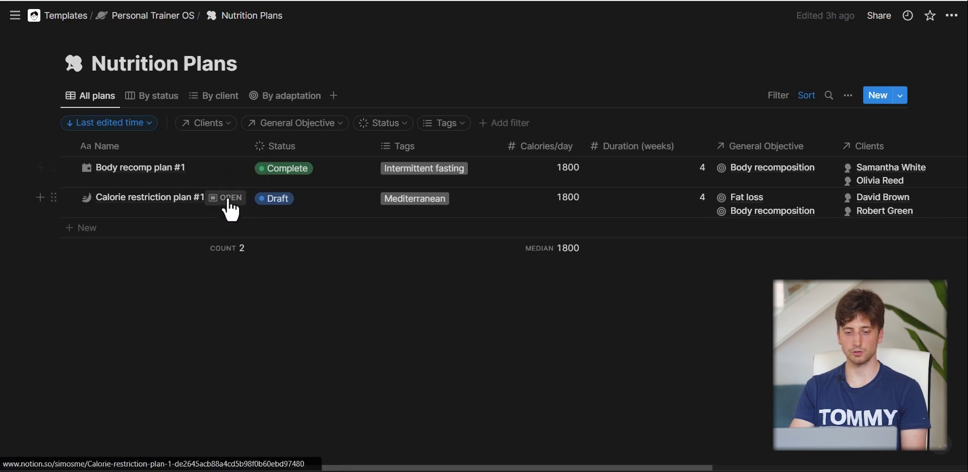
- Open "Calorie restriction plan #1" as a full page and review its properties, description, resources and recipe table
left_click(227, 199)
scroll(267, 195, "down", 6)
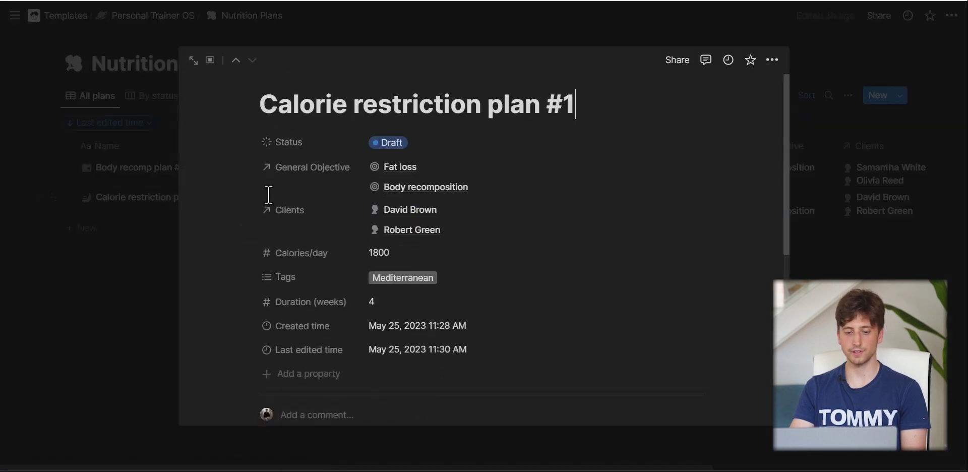
left_click(194, 60)
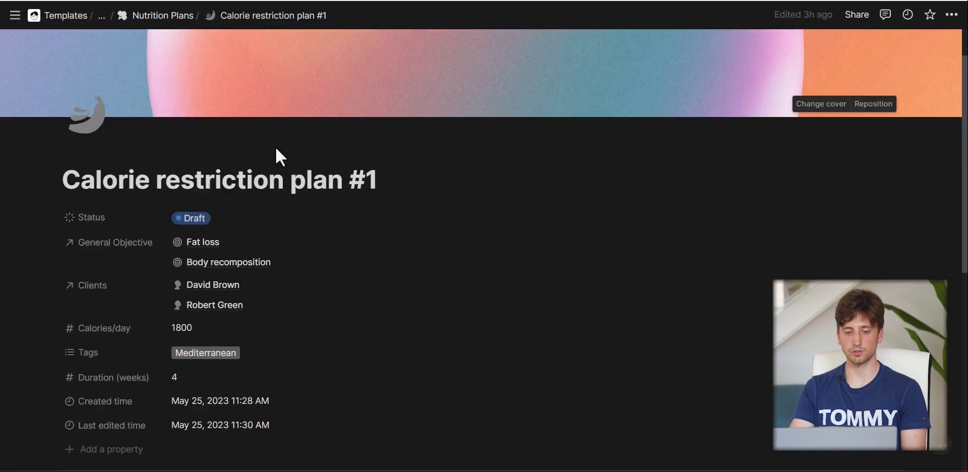
scroll(276, 154, "down", 8)
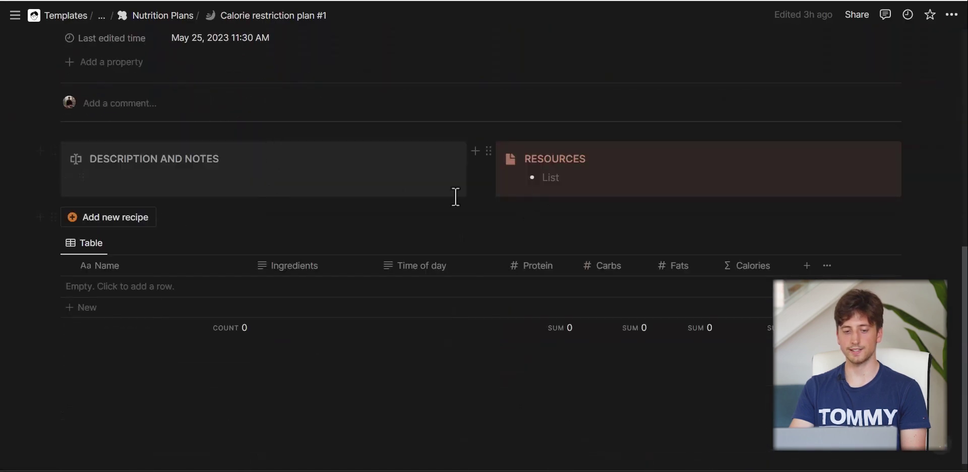
scroll(380, 196, "down", 1)
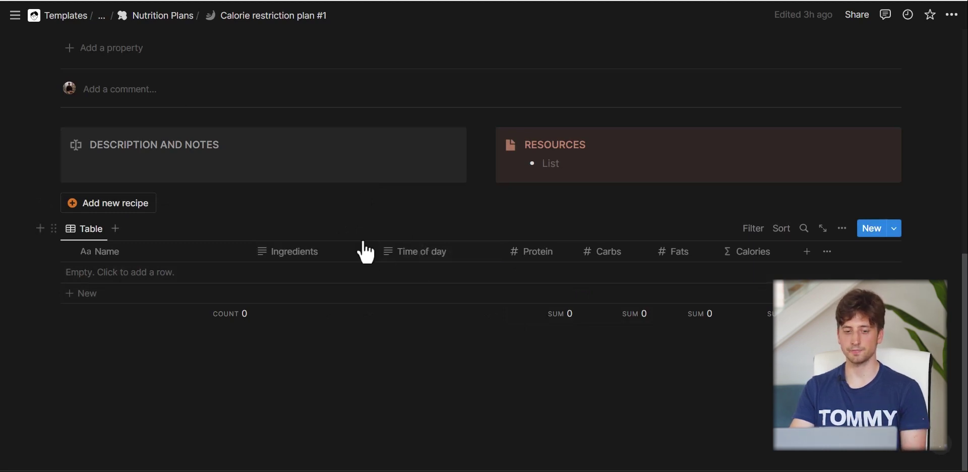
- Go back to the Nutrition Plans database and show the plans in the By client view
left_click(154, 16)
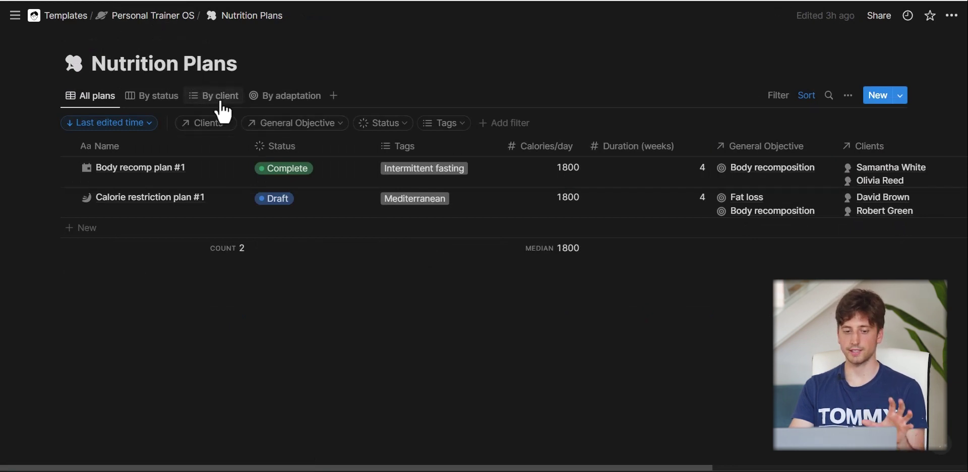
left_click(221, 103)
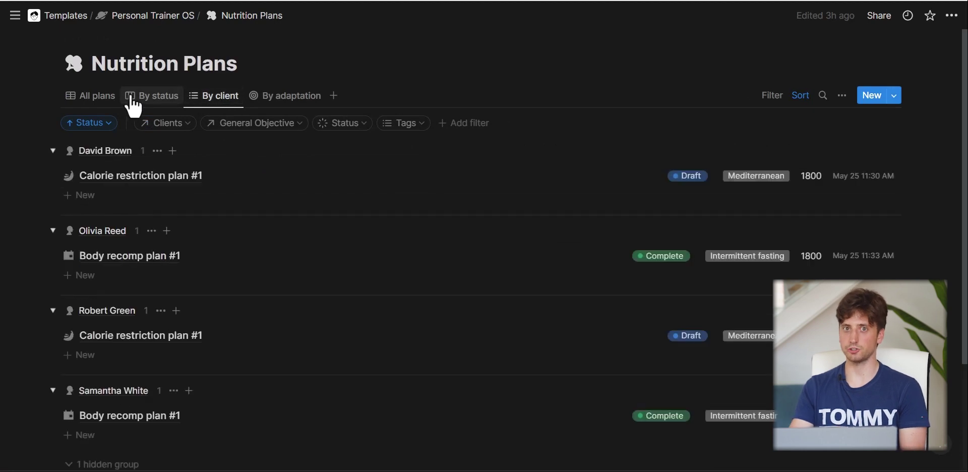